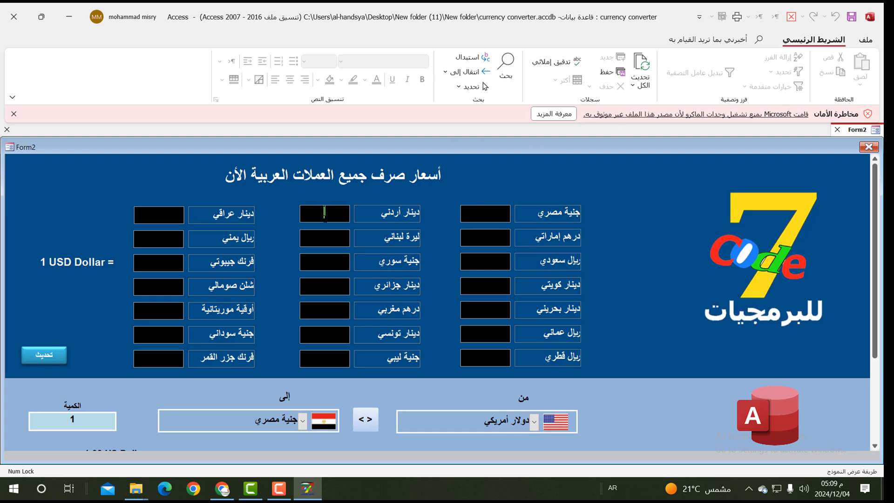
# - After a failed rate refresh, open currency converter.accdb in Access through Open with
pyautogui.click(325, 285)
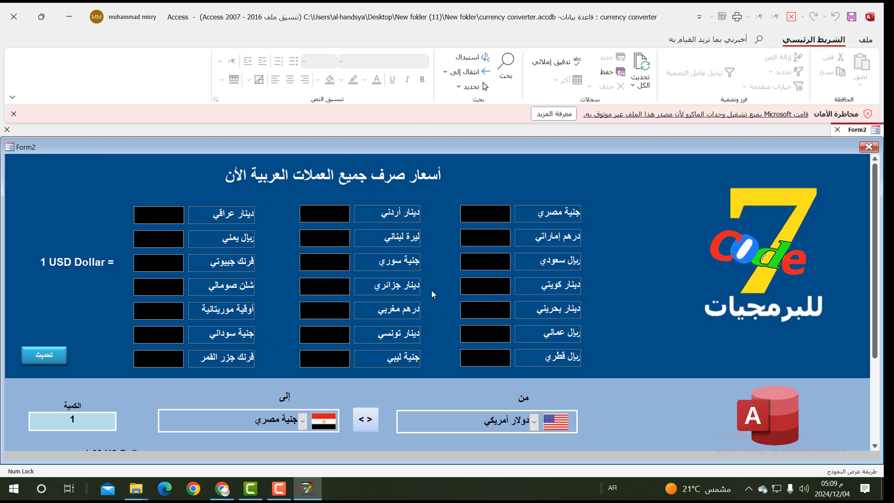
pyautogui.click(60, 359)
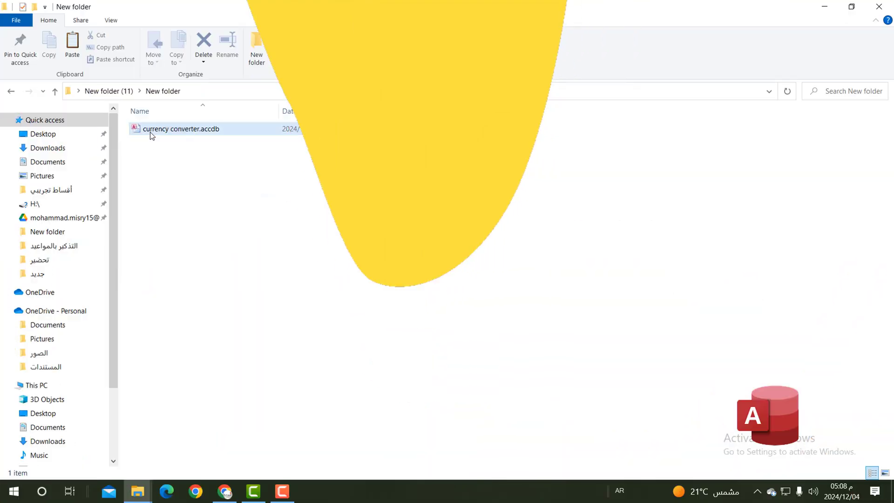
pyautogui.click(180, 131)
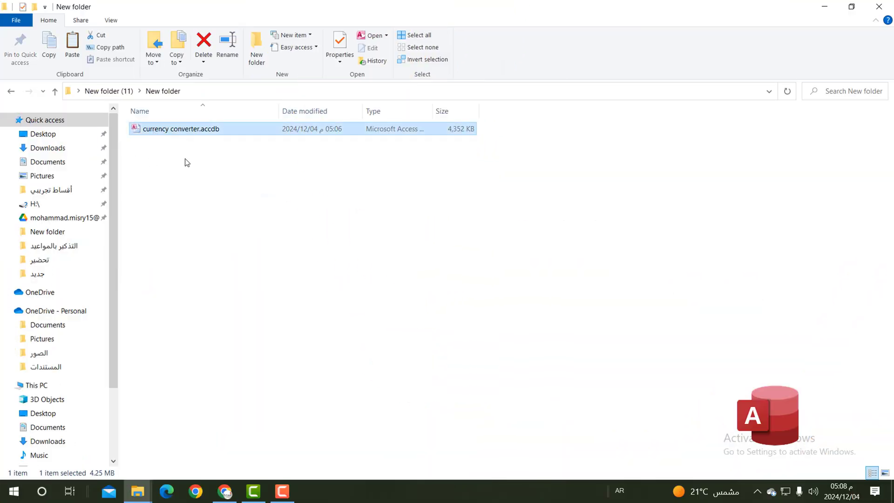
pyautogui.rightClick(149, 132)
pyautogui.click(548, 184)
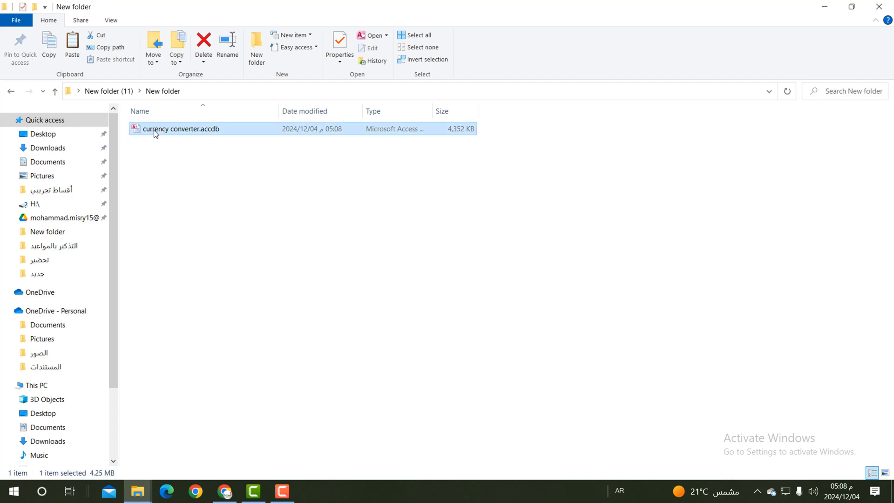
pyautogui.rightClick(156, 134)
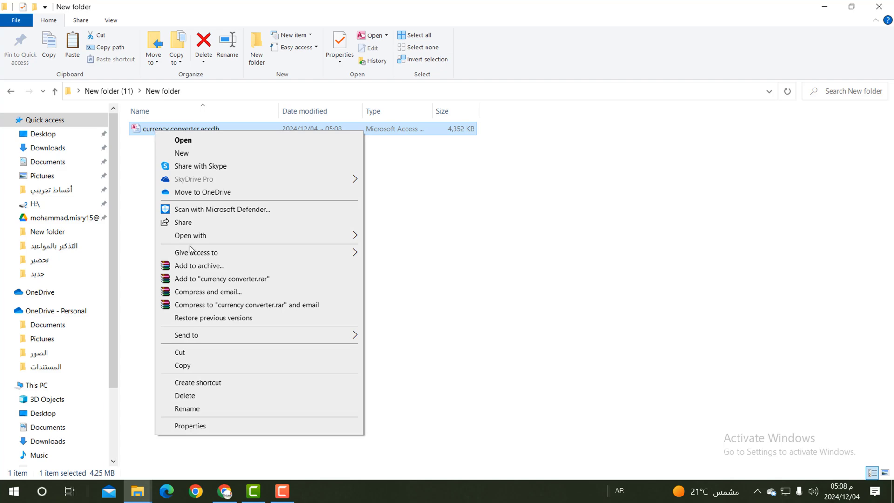
pyautogui.click(368, 246)
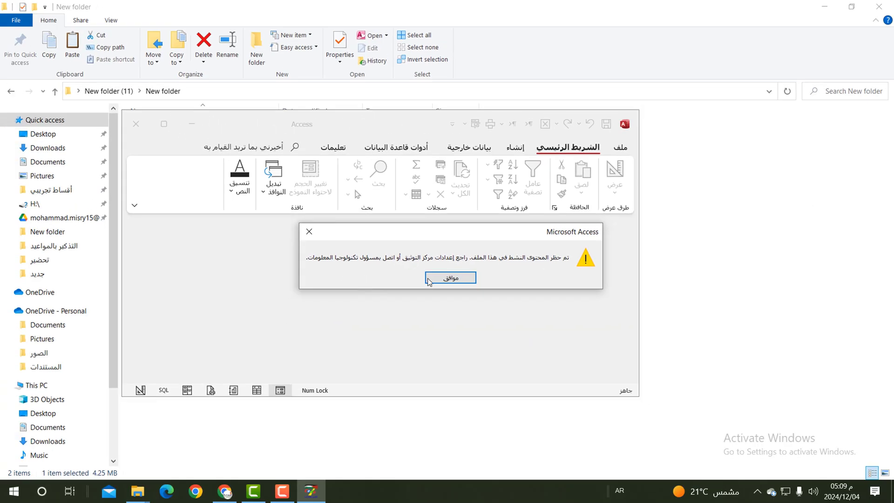
# - Dismiss the blocked-content warning, maximize Access, retry the rate refresh, then open the online help article
pyautogui.click(428, 278)
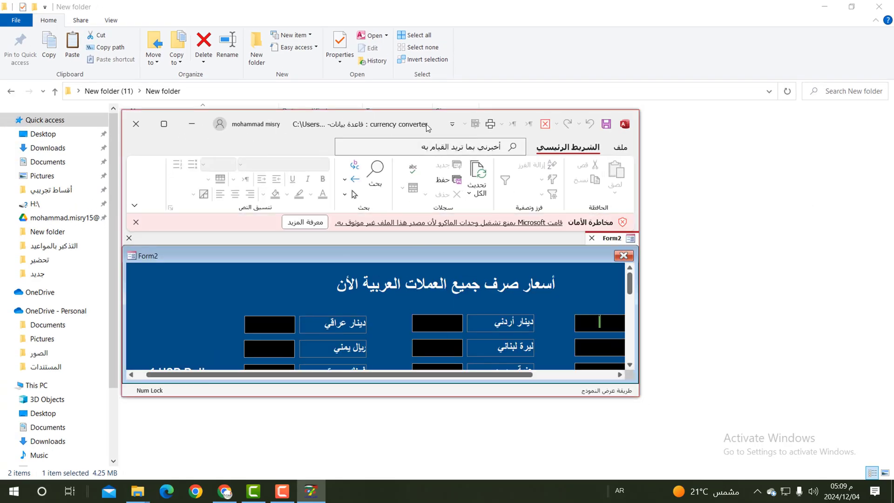
pyautogui.doubleClick(298, 125)
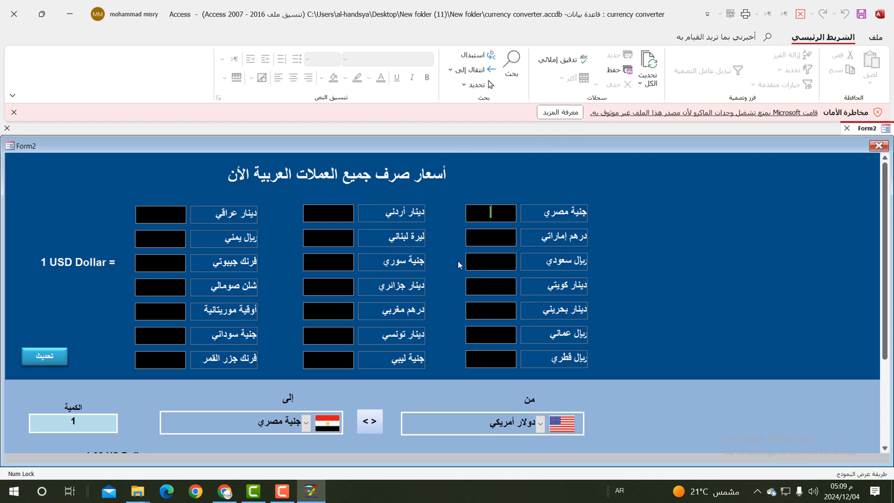
pyautogui.click(328, 214)
pyautogui.click(57, 357)
pyautogui.click(560, 112)
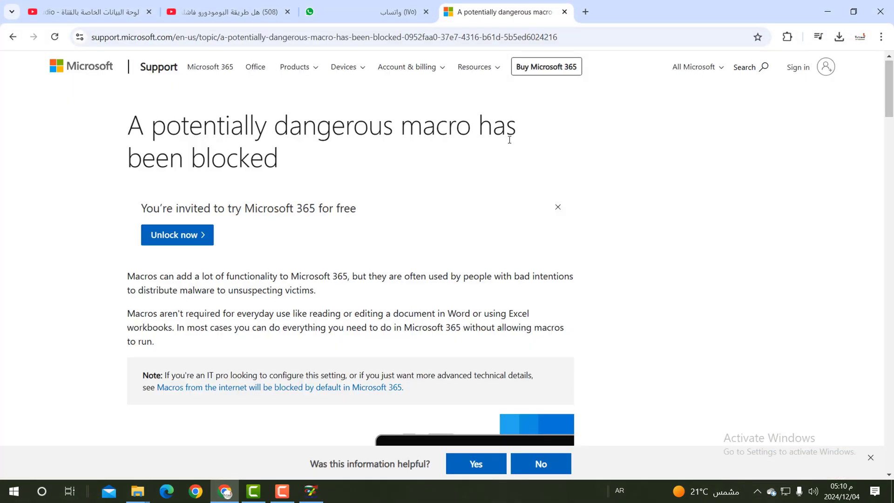
# - Scroll the support article down to 'Unblock a single file', then minimize Chrome
pyautogui.scroll(-8, 448, 195)
pyautogui.scroll(-6, 447, 196)
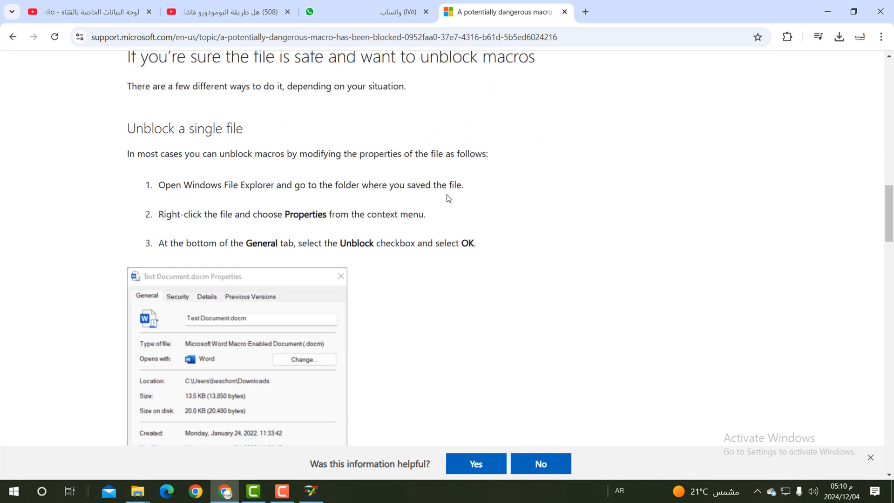
pyautogui.scroll(-5, 419, 198)
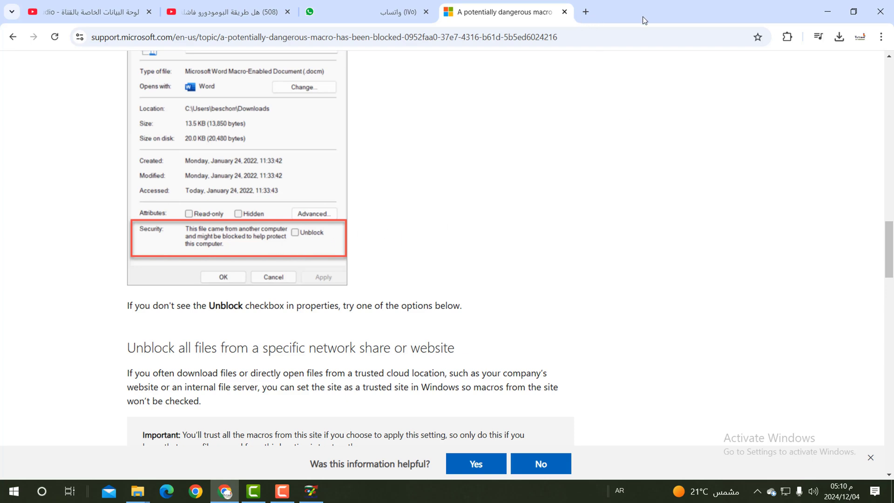
pyautogui.click(827, 12)
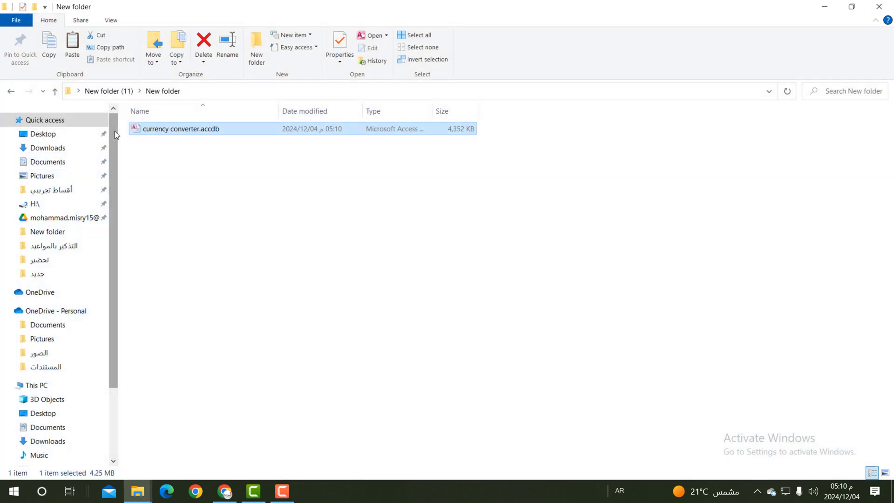
# - Tick Unblock in currency converter.accdb's Properties, apply it and close the dialog
pyautogui.rightClick(150, 128)
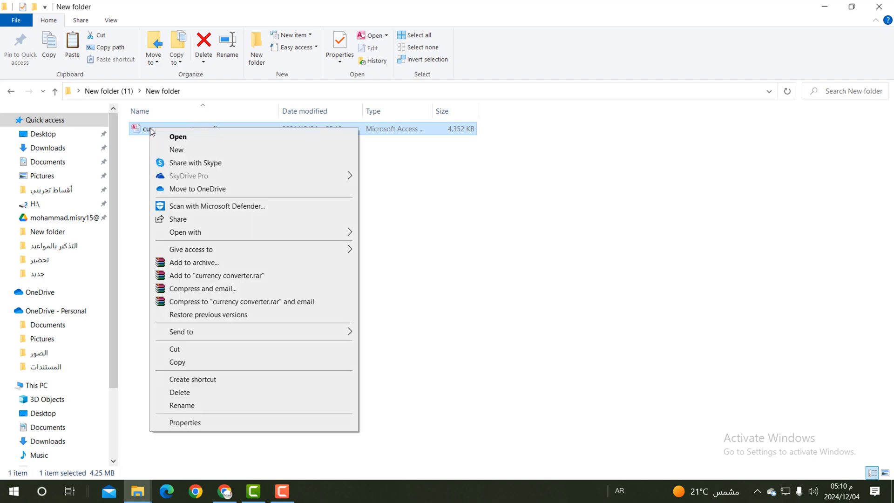
pyautogui.click(202, 423)
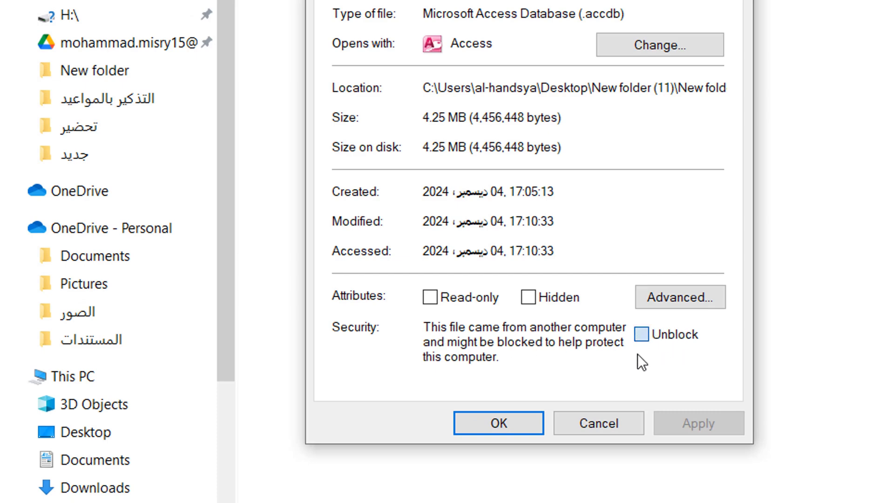
pyautogui.click(643, 335)
pyautogui.click(697, 423)
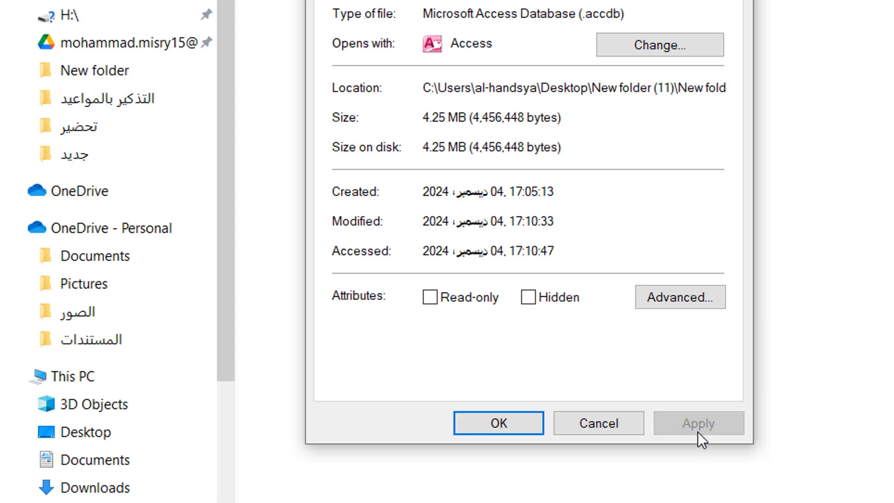
pyautogui.click(506, 423)
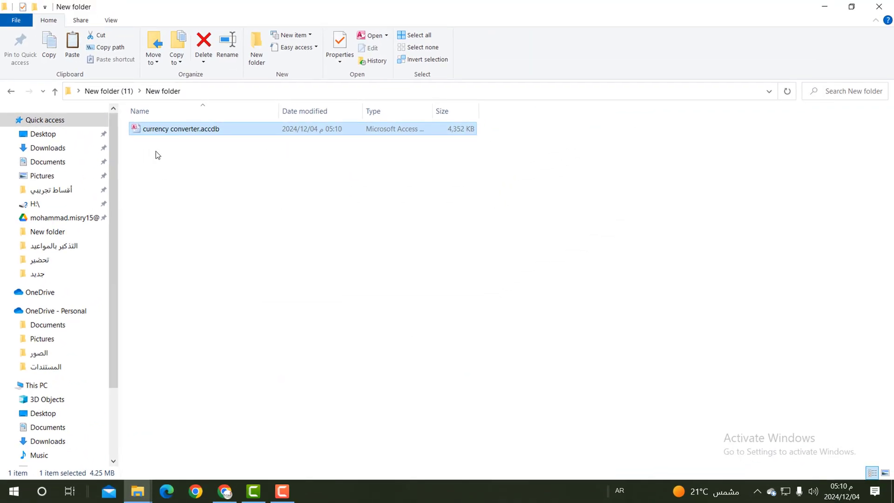
# - Reopen currency converter.accdb in Access and maximize its window
pyautogui.rightClick(146, 135)
pyautogui.moveTo(180, 238)
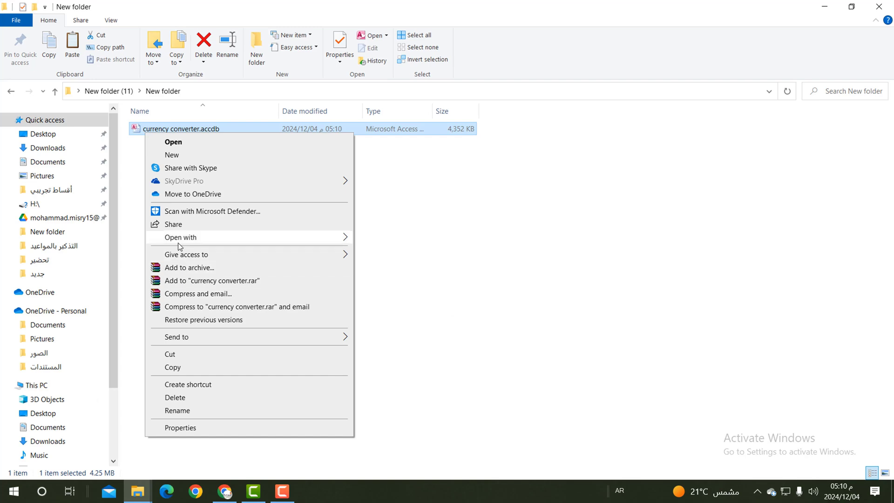
pyautogui.click(373, 253)
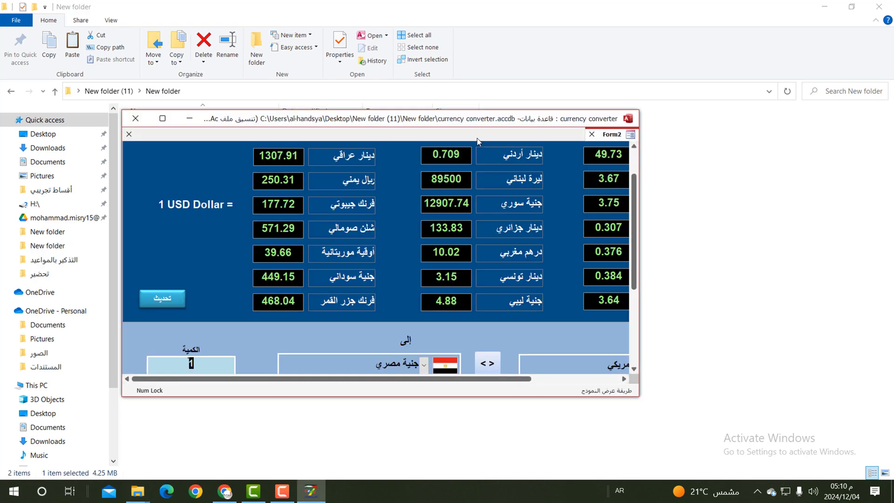
pyautogui.doubleClick(494, 119)
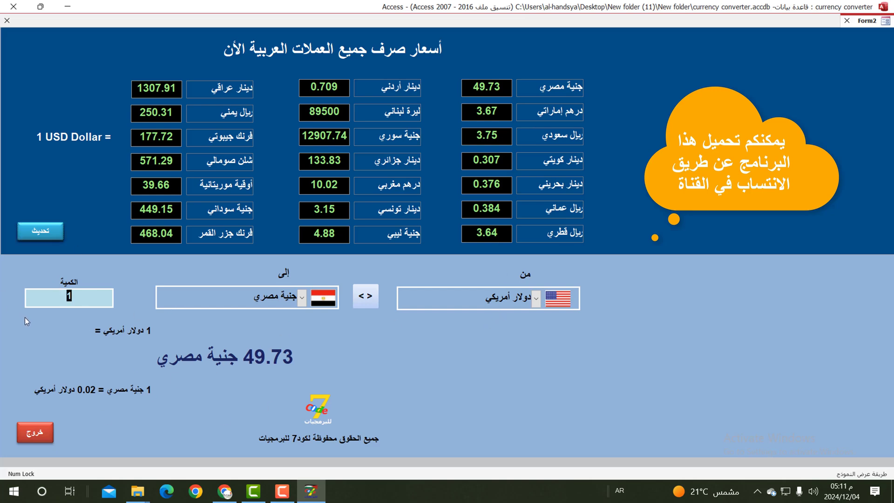
# - Enter 252 dollars as the quantity, giving 12531.96 Egyptian pounds, then exit the converter
pyautogui.write('250')
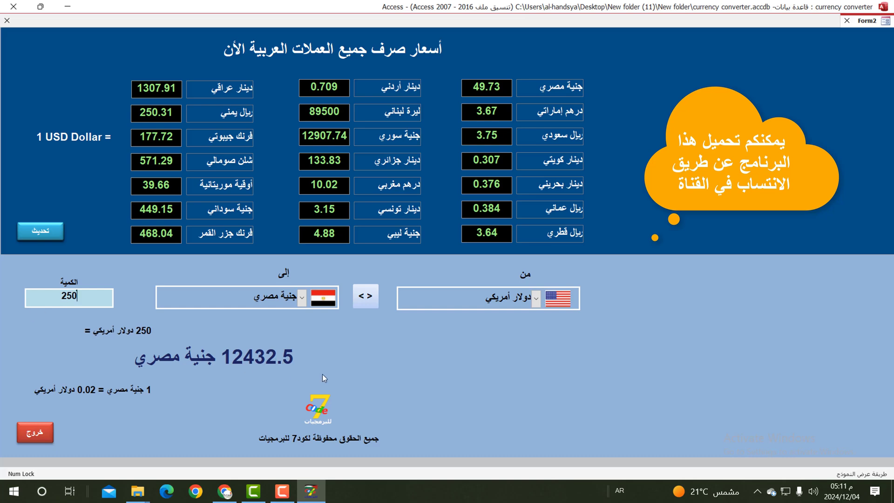
pyautogui.press('BackSpace')
pyautogui.press('BackSpace')
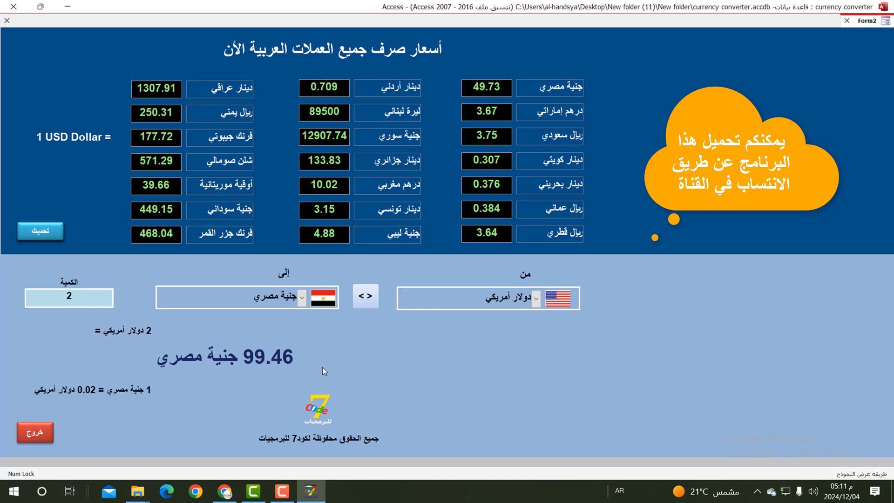
pyautogui.write('52')
pyautogui.press('Tab')
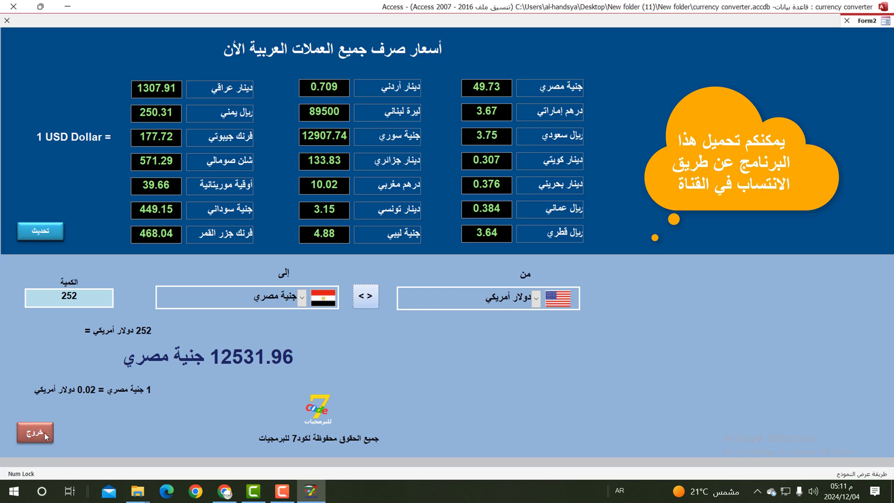
pyautogui.click(43, 432)
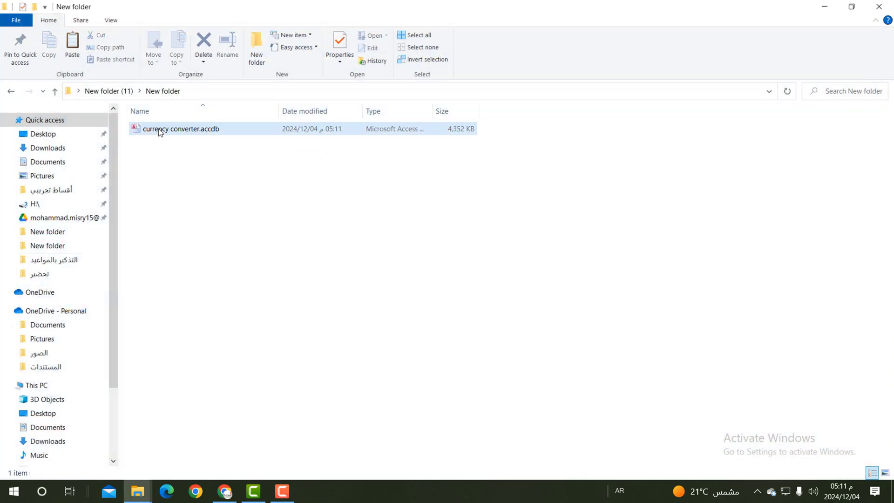
# - Reopen currency converter.accdb's Properties, move the window to the centre, and close it
pyautogui.click(197, 225)
pyautogui.click(162, 128)
pyautogui.rightClick(143, 136)
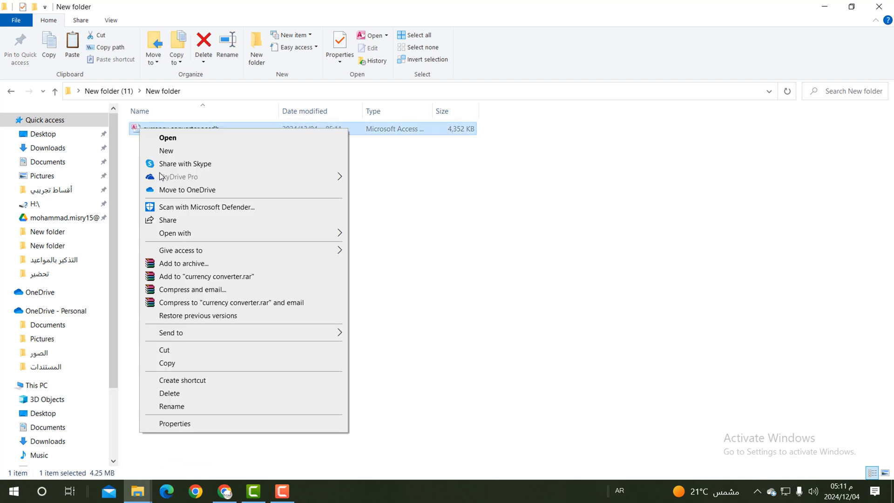
pyautogui.click(215, 422)
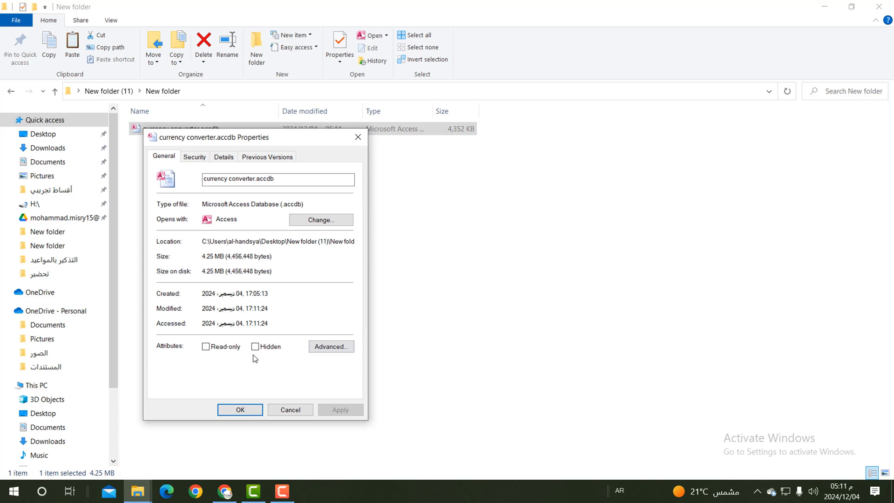
pyautogui.moveTo(307, 137); pyautogui.dragTo(423, 94)
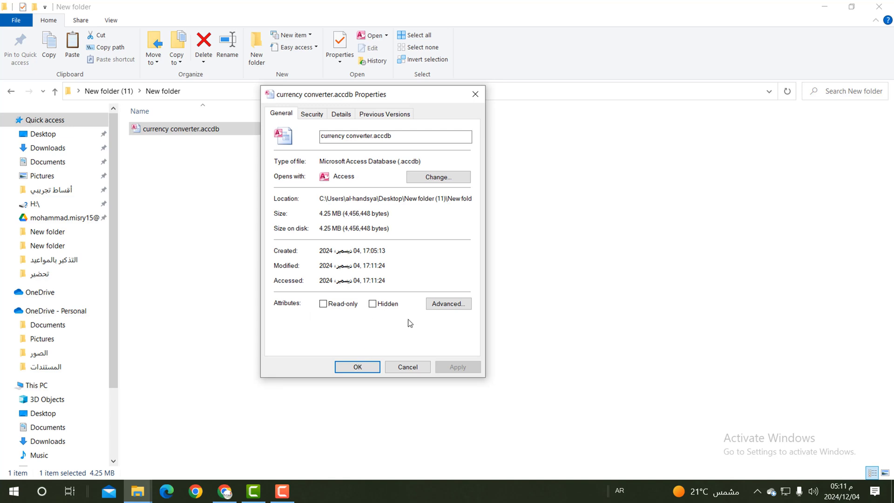
pyautogui.moveTo(371, 90); pyautogui.dragTo(387, 78)
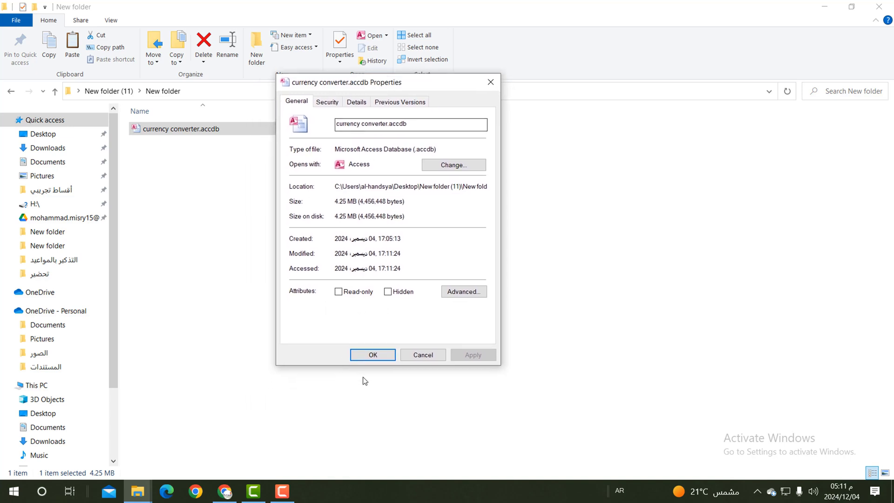
pyautogui.click(385, 356)
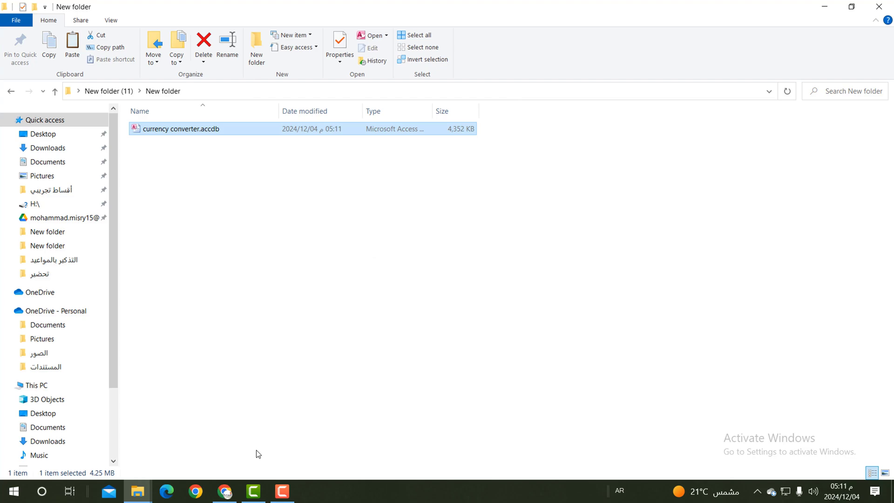
# - In Chrome's WhatsApp tab, open the screenshot of Excel's blocked-macros warning and zoom in, then back out
pyautogui.click(225, 489)
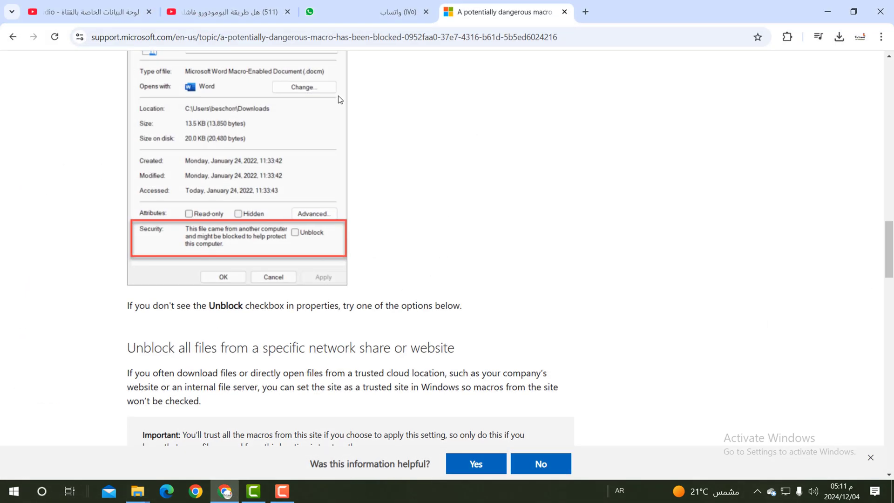
pyautogui.click(350, 6)
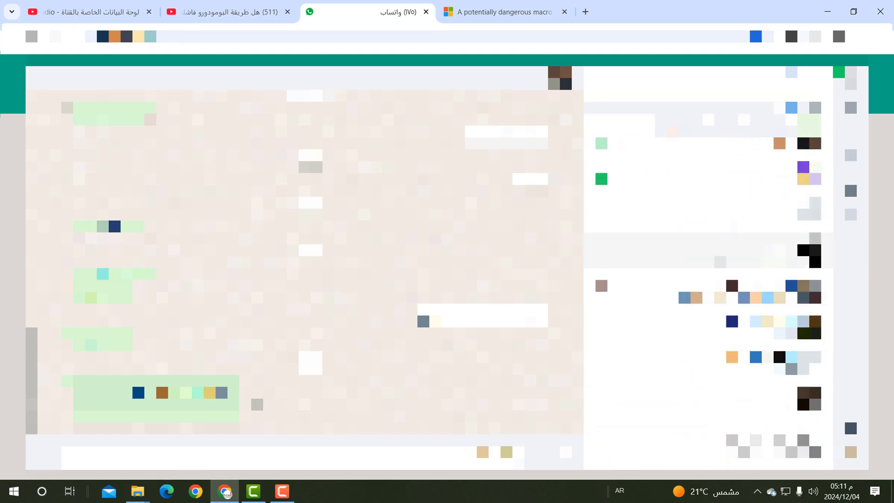
pyautogui.click(458, 283)
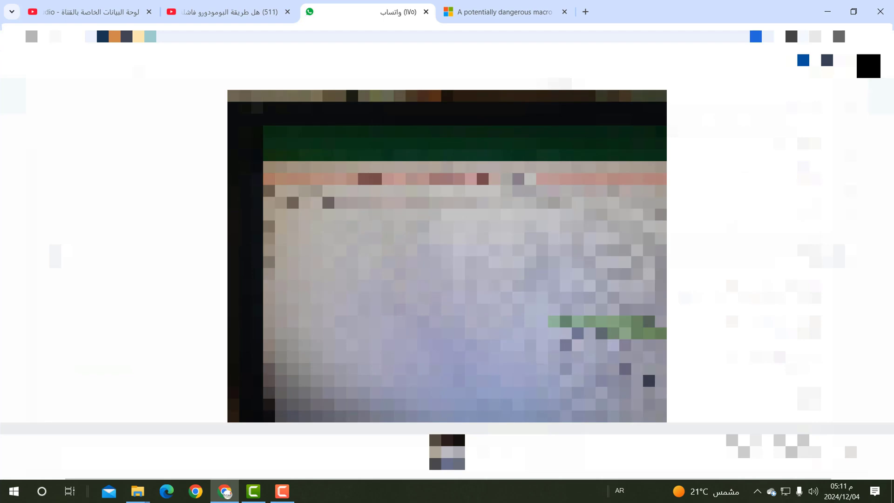
pyautogui.click(531, 203)
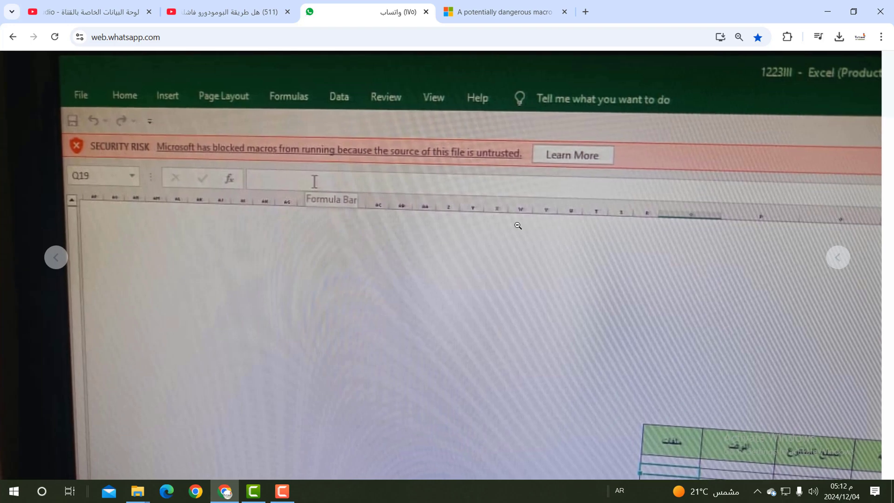
pyautogui.click(518, 225)
# - Create a blank New Microsoft Access Database.accdb in the folder and open it in Access
pyautogui.click(827, 11)
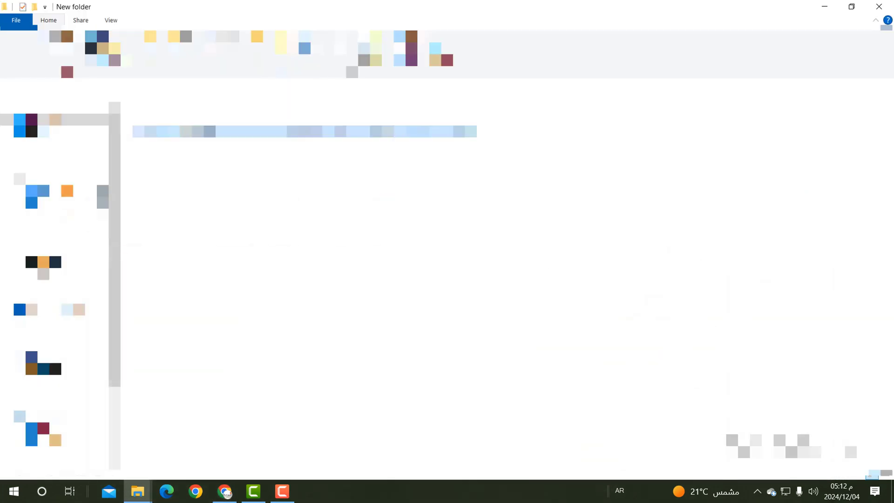
pyautogui.rightClick(153, 177)
pyautogui.moveTo(179, 345)
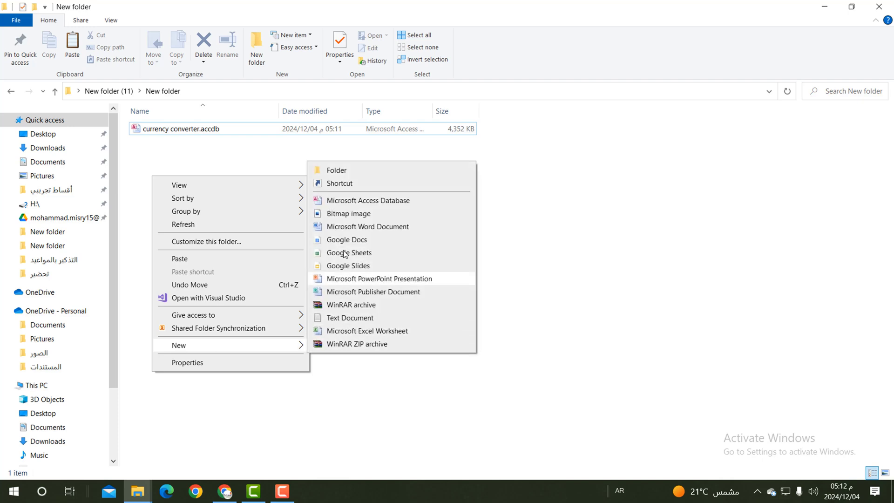
pyautogui.click(331, 200)
pyautogui.press('Return')
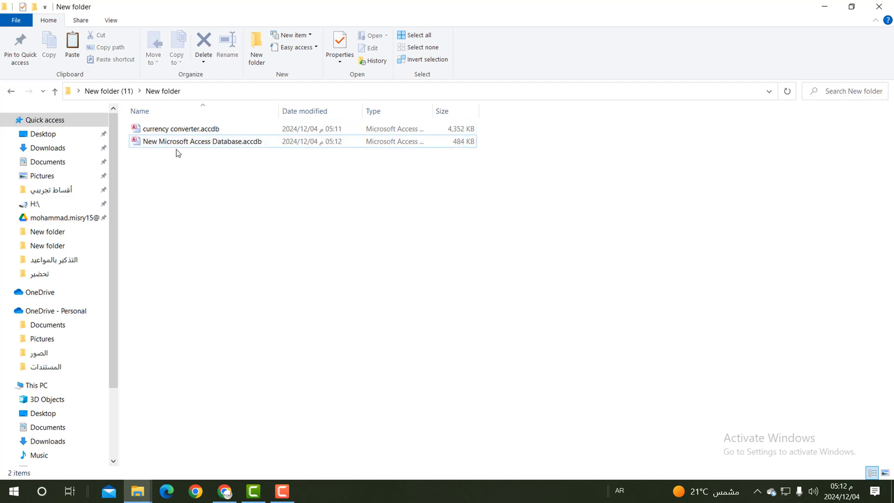
pyautogui.rightClick(139, 141)
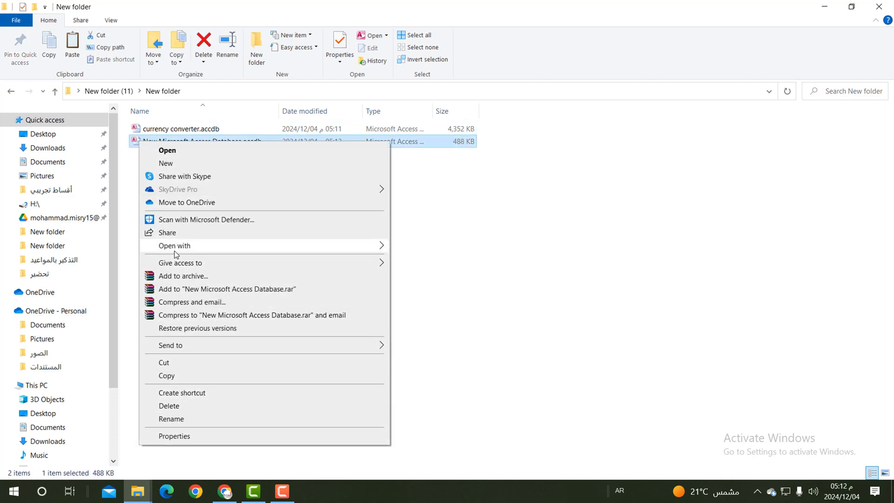
pyautogui.moveTo(175, 245)
pyautogui.click(406, 261)
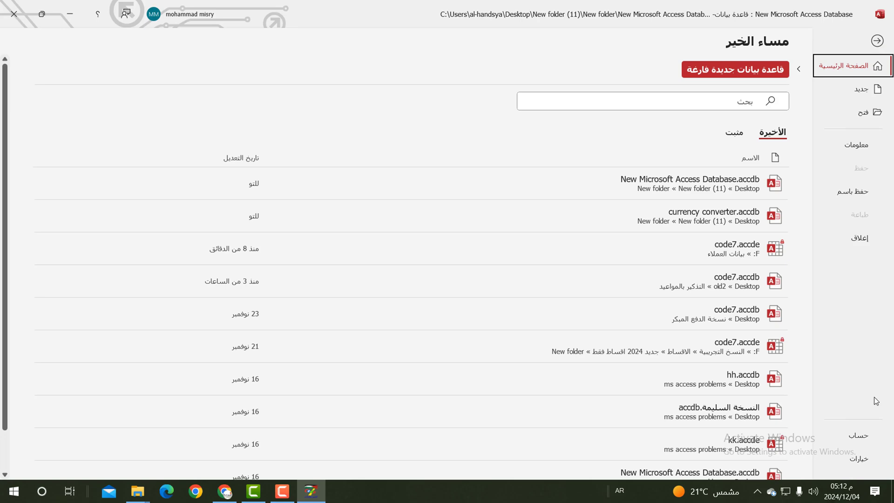
# - Go to Options > Trust Center Settings > Trusted Locations and begin adding a new location
pyautogui.press('Escape')
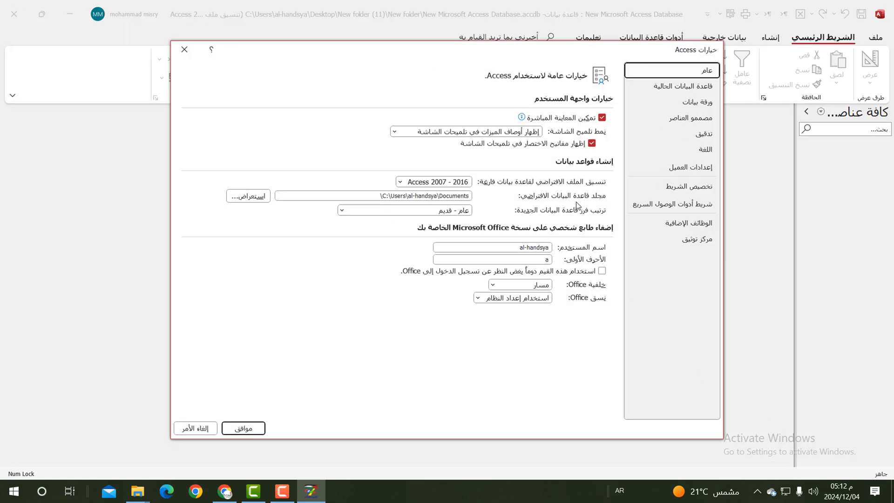
pyautogui.click(694, 239)
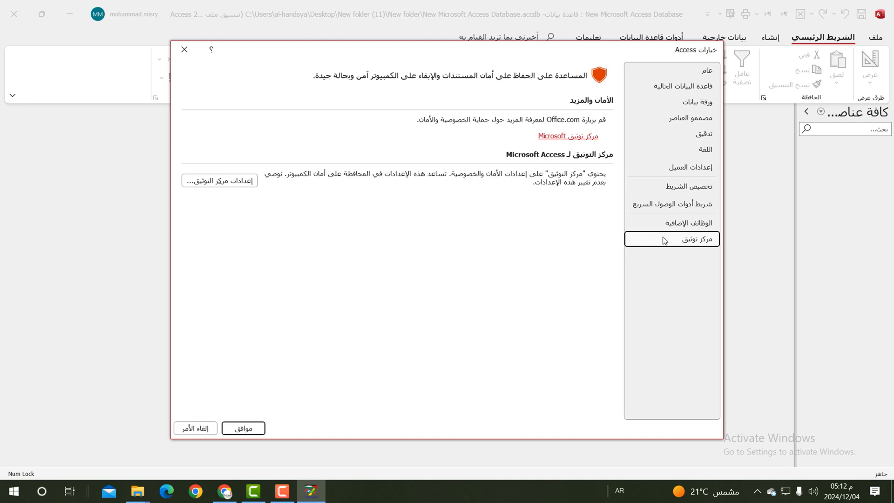
pyautogui.click(206, 186)
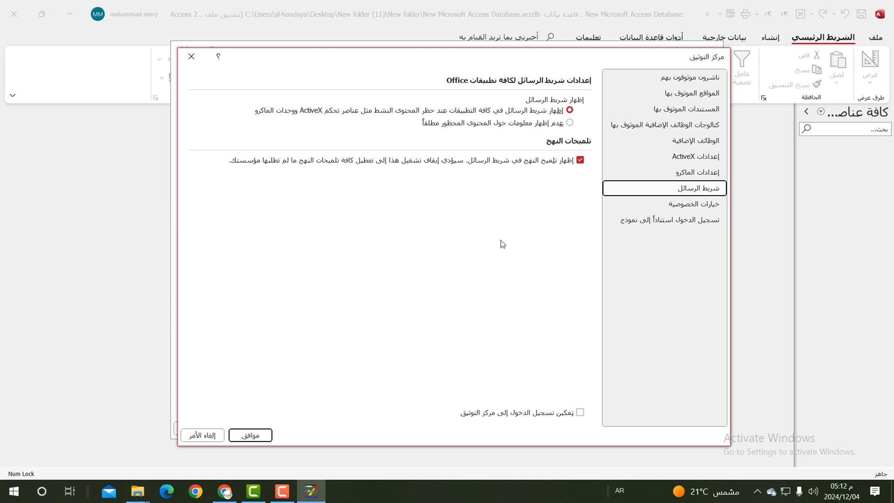
pyautogui.click(699, 98)
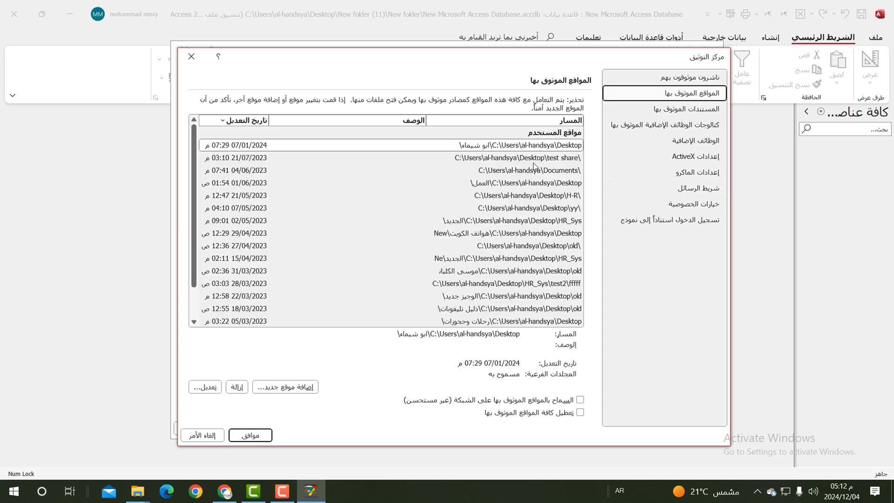
pyautogui.scroll(-1, 464, 260)
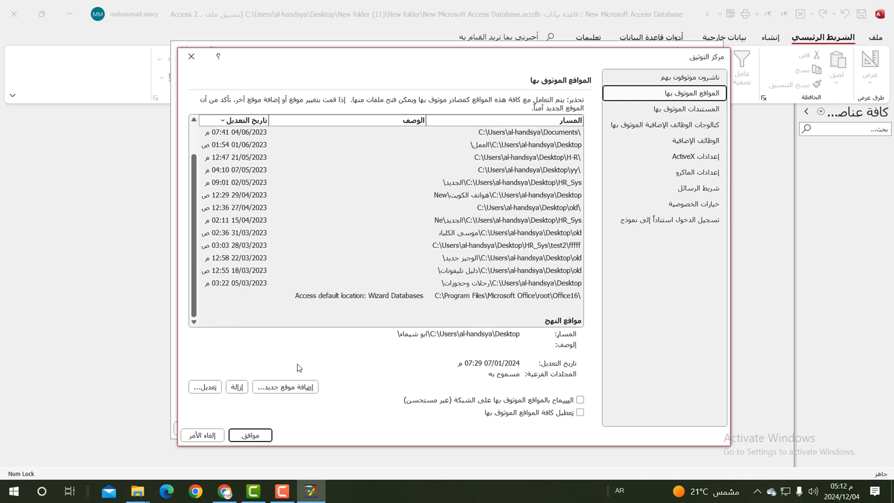
pyautogui.click(280, 394)
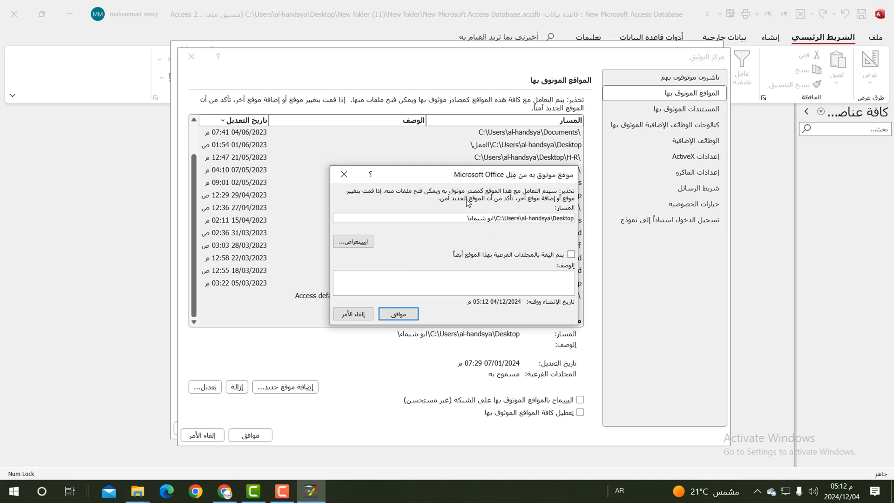
# - Browse to Desktop\New folder (11)\New folder, also trust its subfolders, and save the location
pyautogui.click(368, 242)
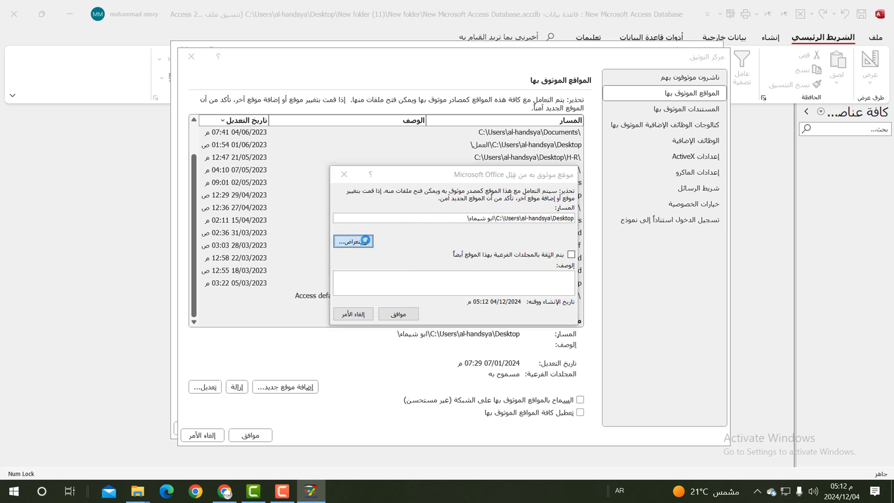
pyautogui.scroll(-3, 610, 322)
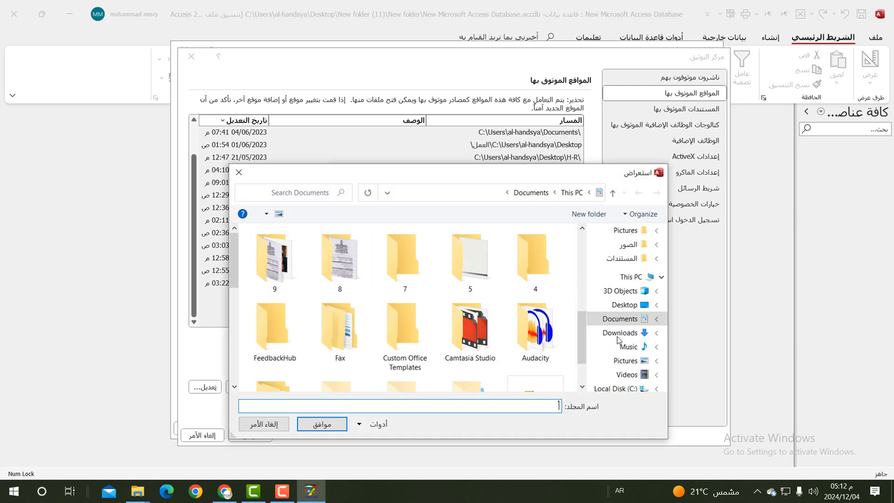
pyautogui.scroll(-2, 619, 307)
pyautogui.scroll(2, 631, 289)
pyautogui.scroll(3, 631, 289)
pyautogui.scroll(2, 631, 270)
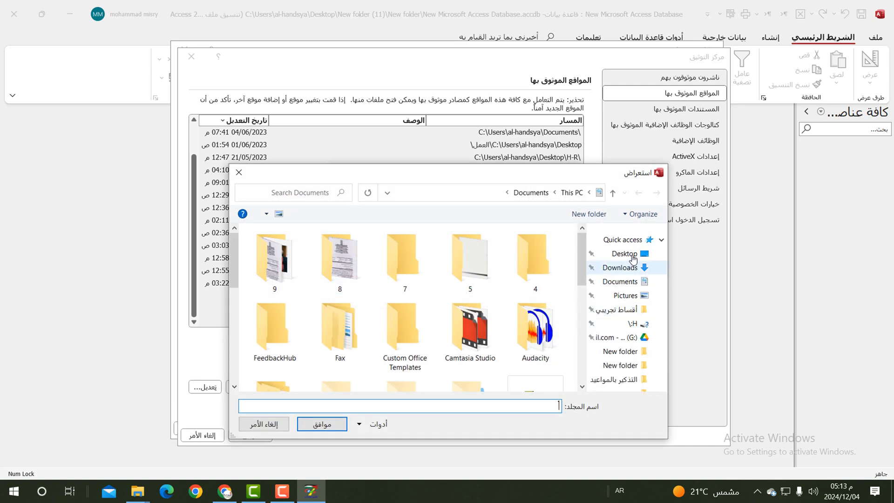
pyautogui.click(624, 254)
pyautogui.scroll(-1, 441, 290)
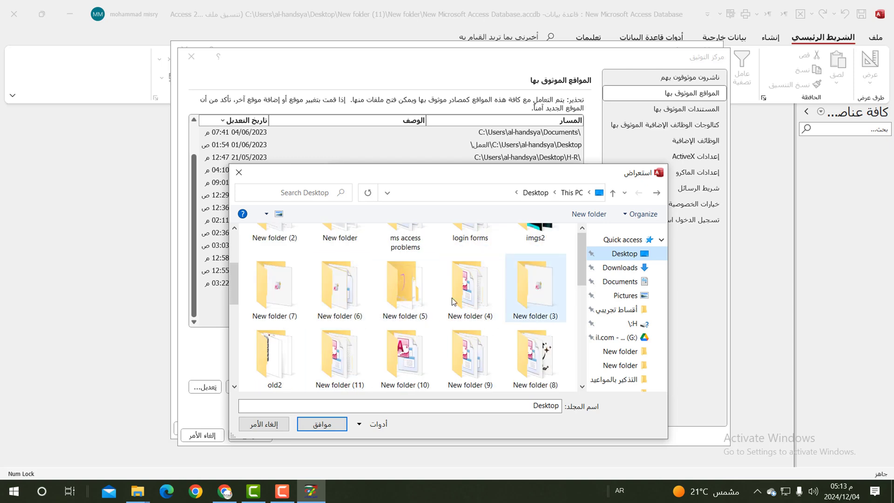
pyautogui.scroll(-1, 340, 307)
pyautogui.doubleClick(340, 298)
pyautogui.click(559, 246)
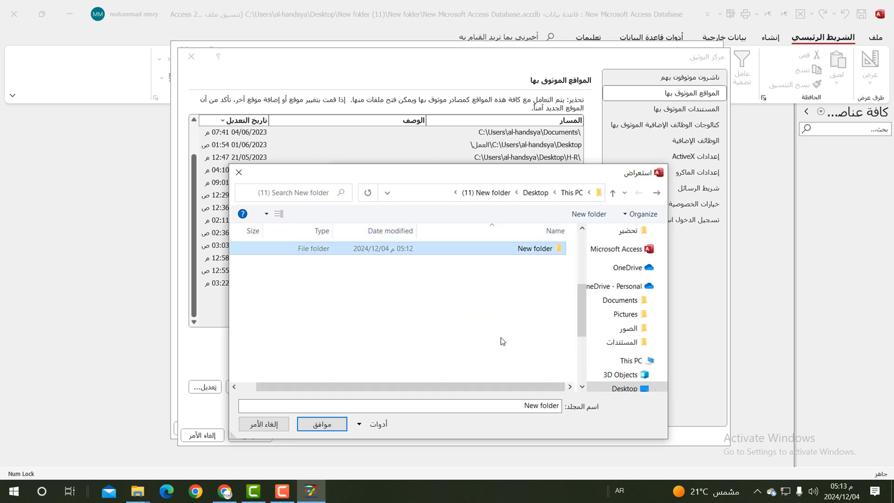
pyautogui.click(326, 424)
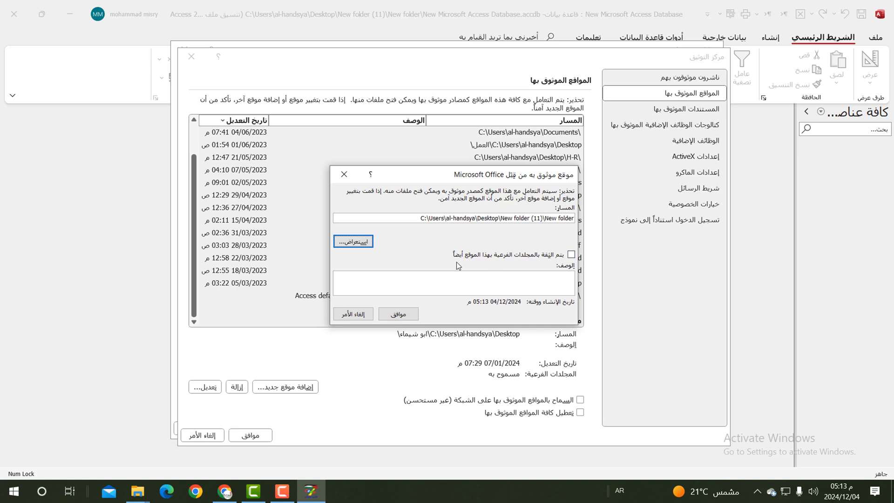
pyautogui.click(563, 255)
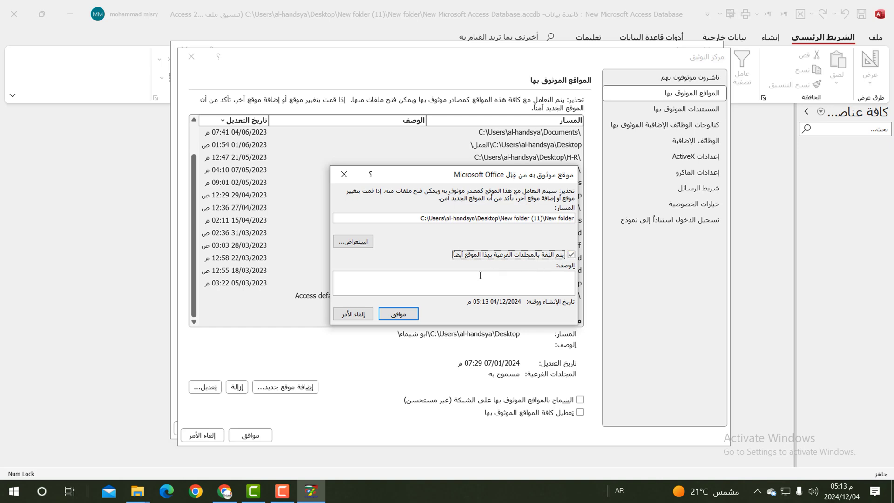
pyautogui.click(403, 315)
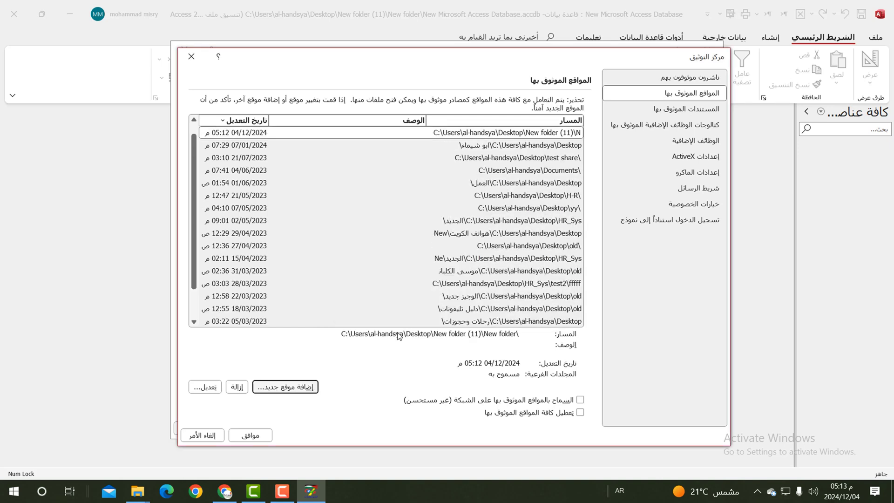
# - Save the trusted-location settings, close Access, and return to New folder in File Explorer
pyautogui.click(255, 436)
pyautogui.click(251, 425)
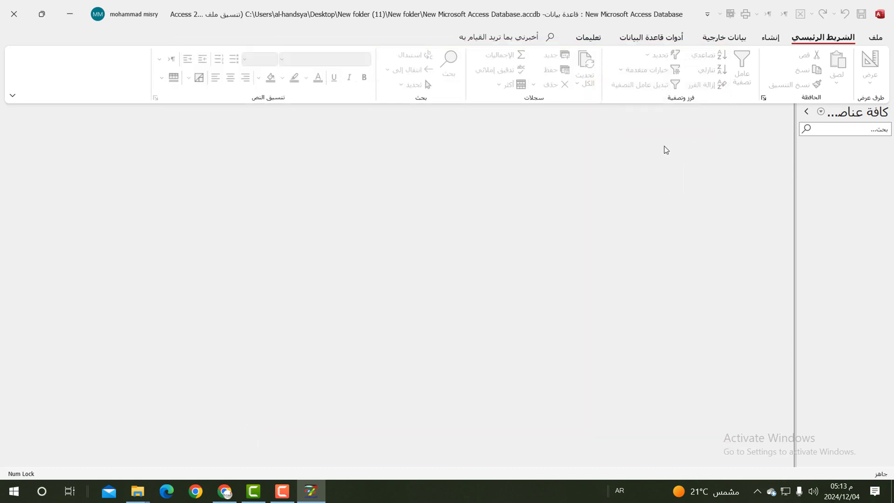
pyautogui.click(14, 14)
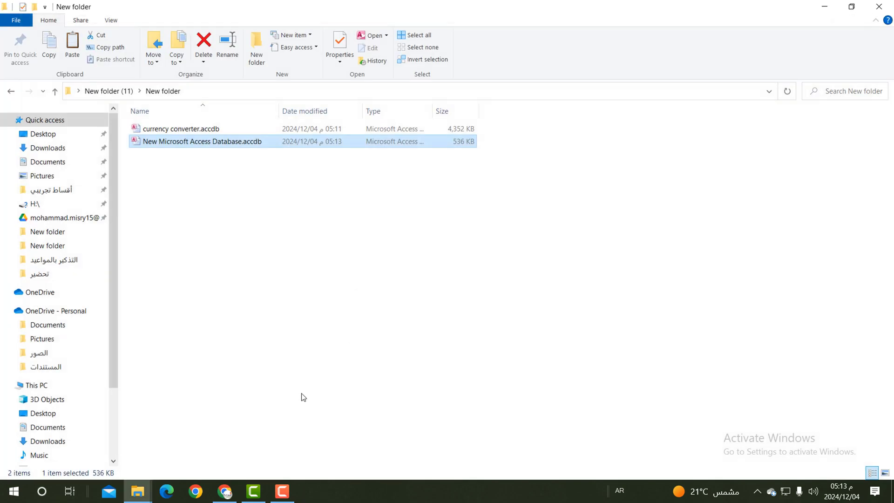
pyautogui.click(226, 92)
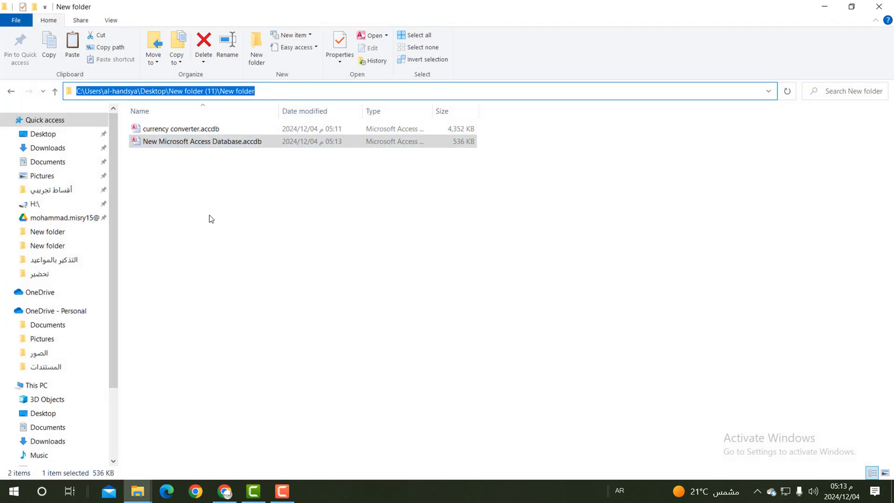
pyautogui.click(211, 219)
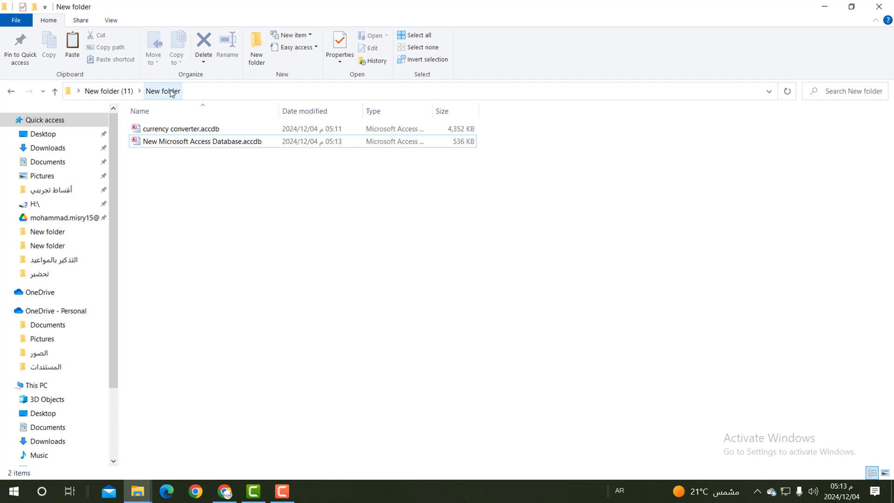
# - Open currency converter.accdb in Access and maximize the Access window
pyautogui.rightClick(168, 130)
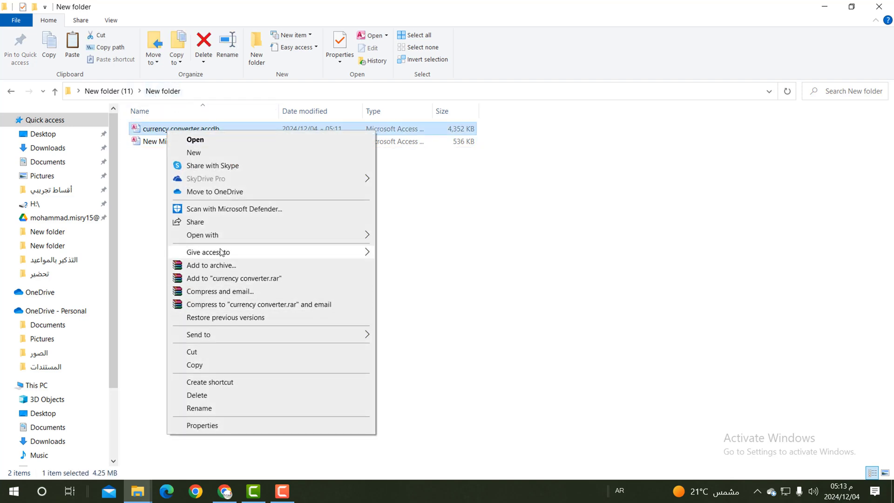
pyautogui.moveTo(202, 235)
pyautogui.click(396, 248)
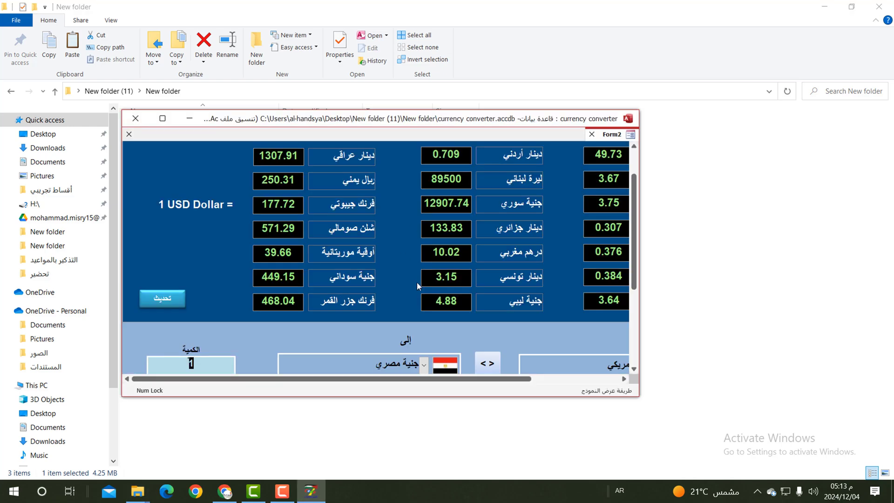
pyautogui.doubleClick(491, 120)
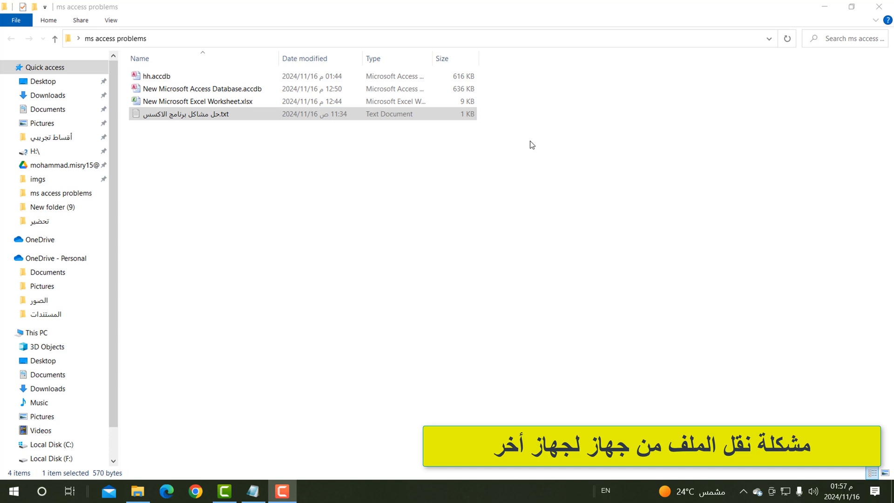
pyautogui.click(140, 77)
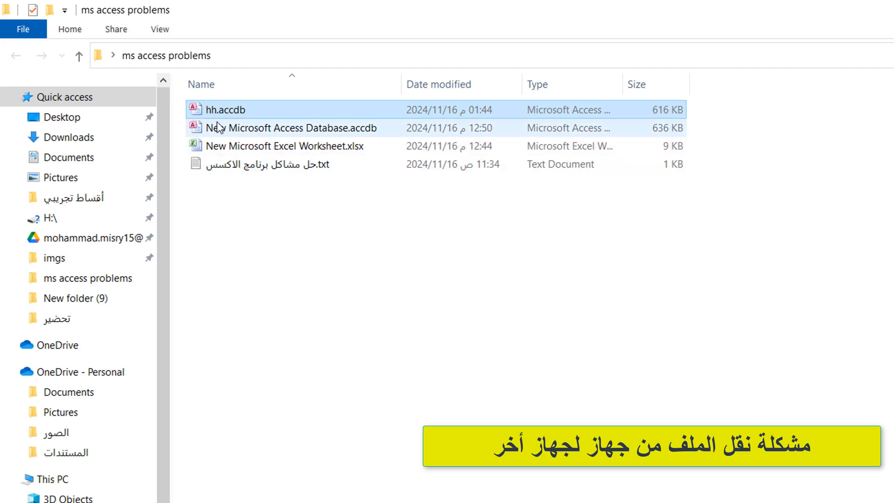
pyautogui.rightClick(209, 110)
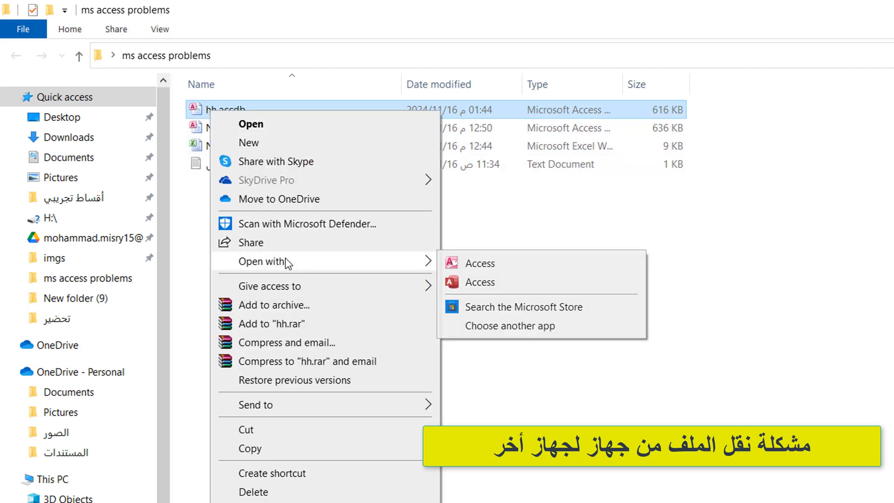
pyautogui.moveTo(280, 261)
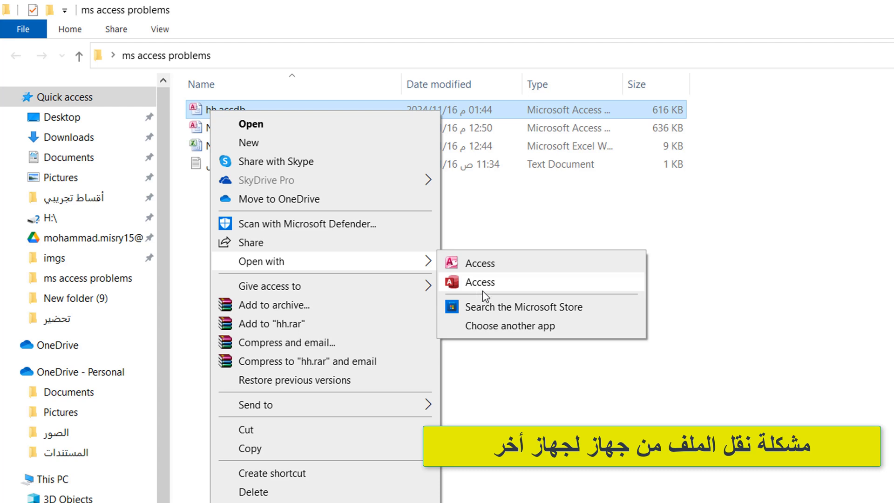
pyautogui.click(203, 110)
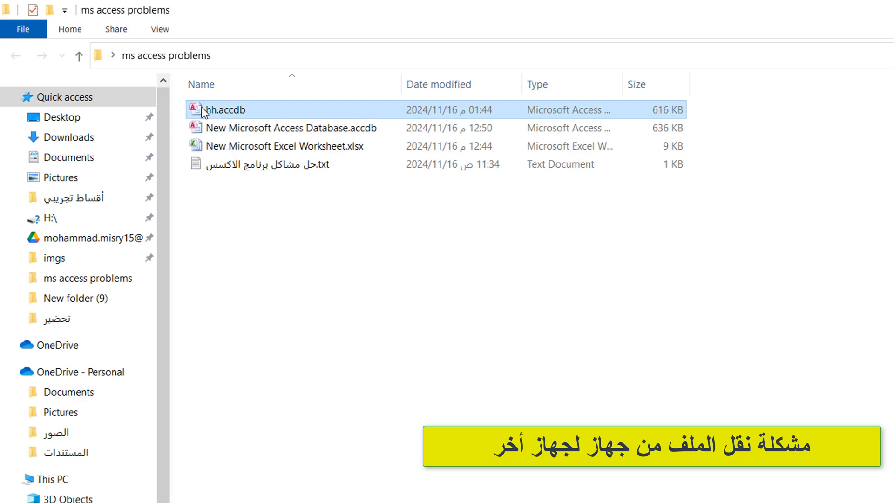
pyautogui.rightClick(203, 109)
# - Open hh.accdb in Access 2010, check Form1's Command0 shows 'مرحبا بكم', then close Access
pyautogui.click(465, 277)
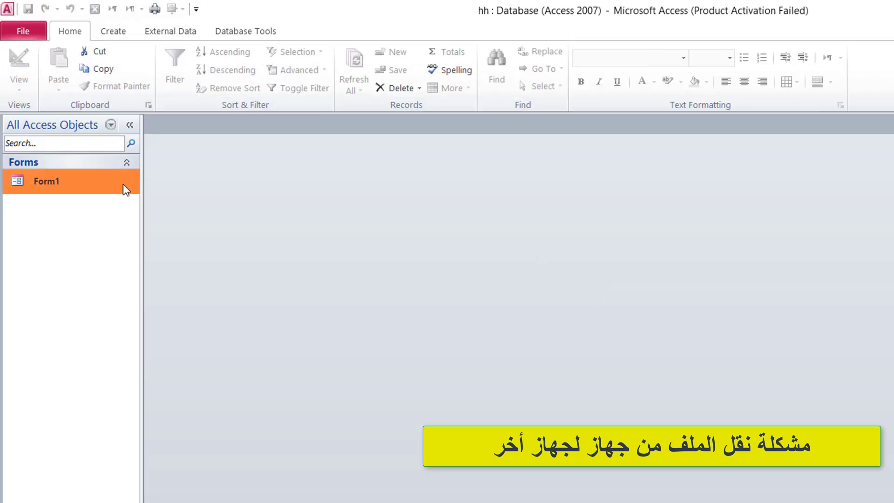
pyautogui.doubleClick(123, 183)
pyautogui.click(353, 218)
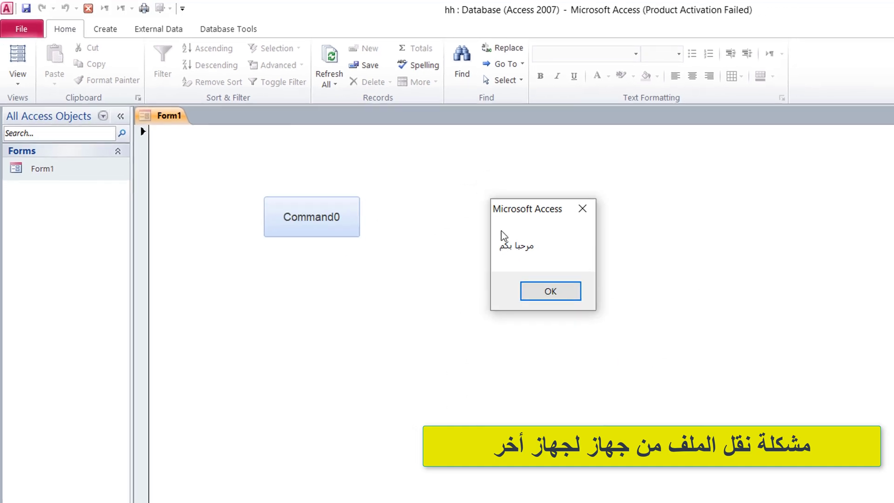
pyautogui.click(653, 406)
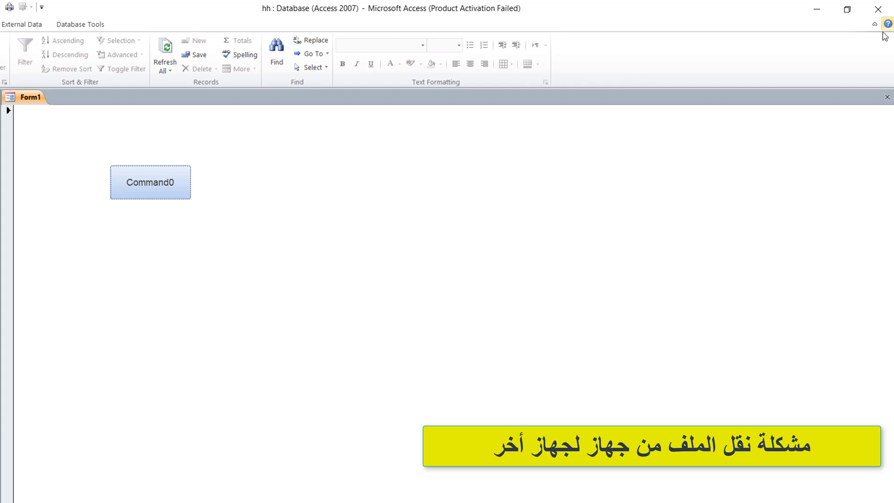
pyautogui.click(878, 9)
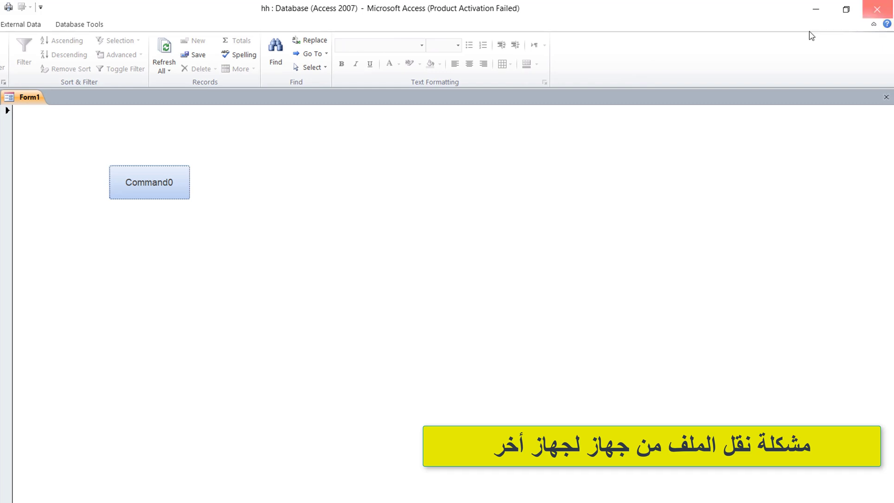
# - Open hh.accdb in Access 365 and confirm Form1's Command0 shows the welcome message
pyautogui.rightClick(71, 88)
pyautogui.moveTo(107, 201)
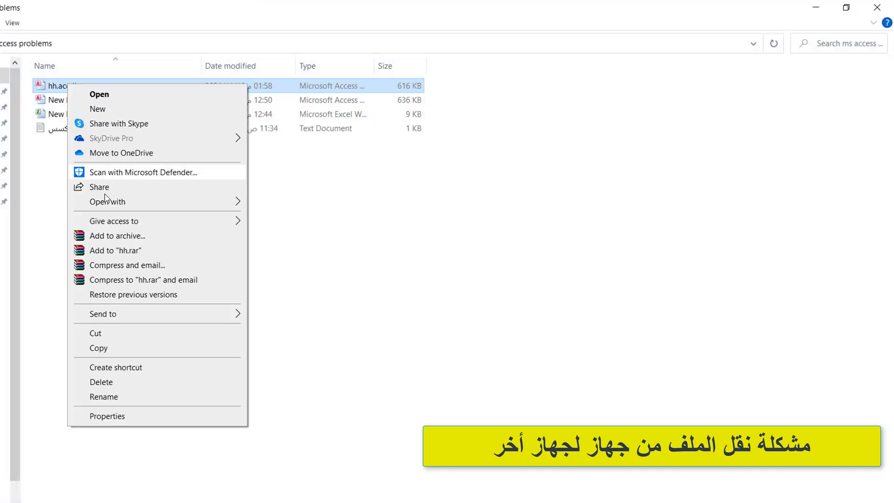
pyautogui.click(297, 219)
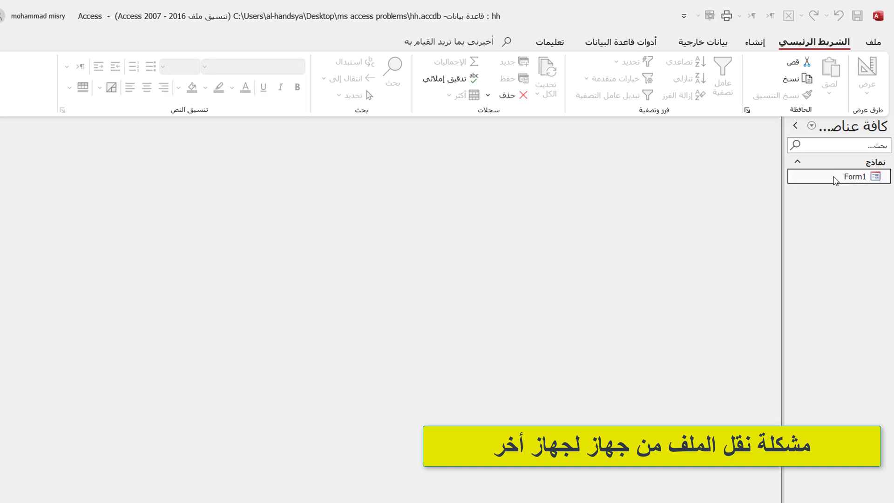
pyautogui.doubleClick(833, 177)
pyautogui.click(44, 220)
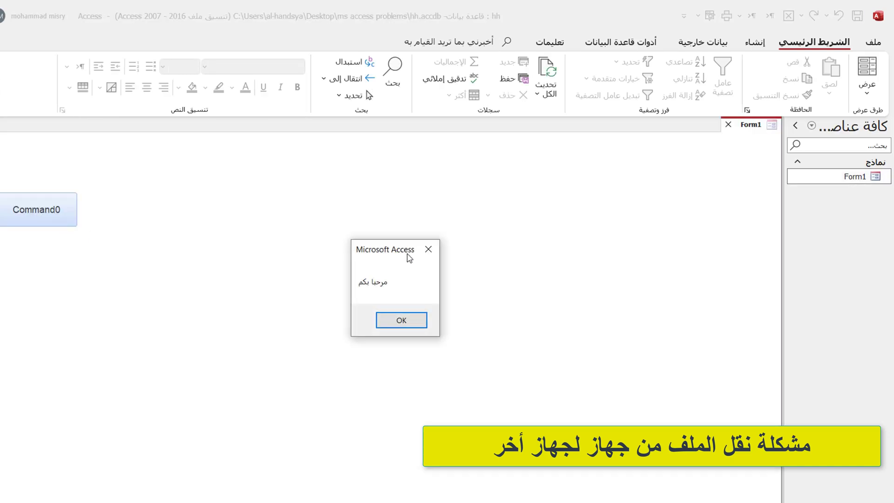
pyautogui.moveTo(406, 250); pyautogui.dragTo(307, 189)
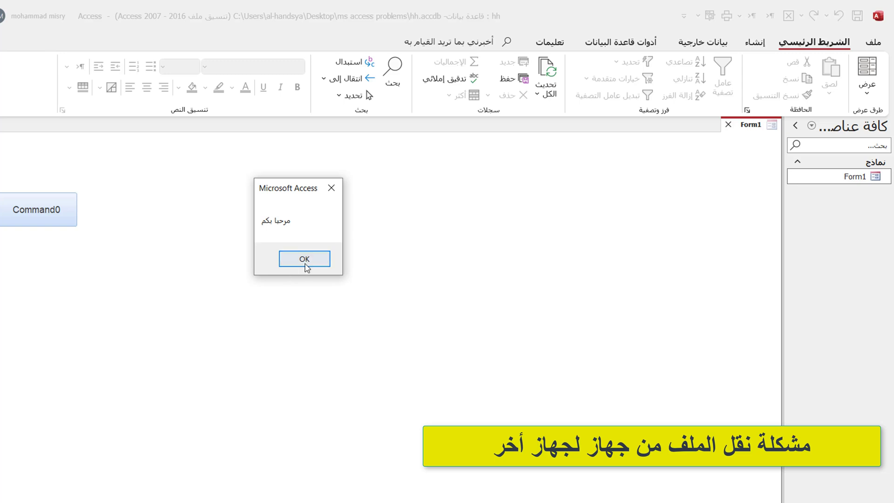
pyautogui.click(304, 260)
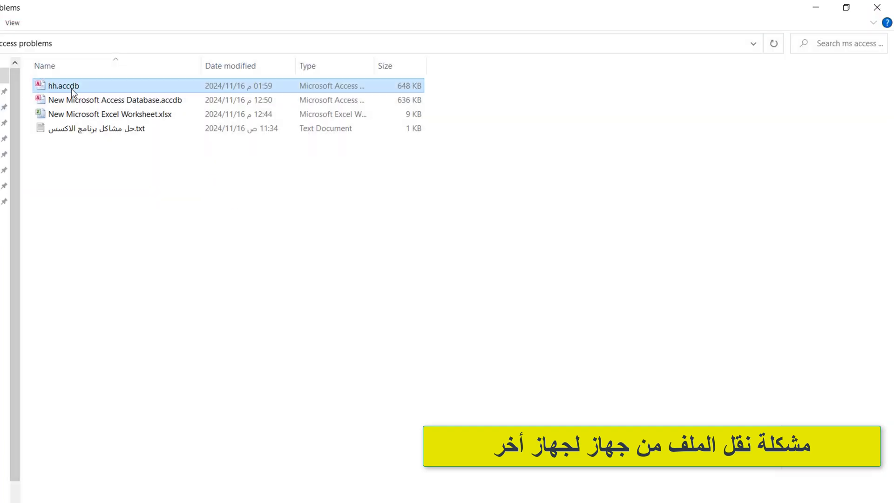
# - Start renaming hh.accdb but keep the name hh.accdb unchanged
pyautogui.click(76, 86)
pyautogui.moveTo(156, 168); pyautogui.dragTo(114, 168)
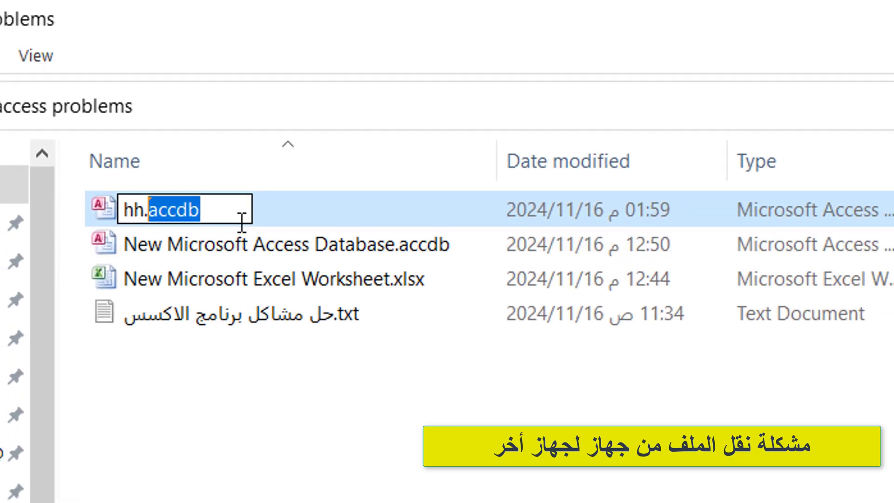
pyautogui.click(171, 180)
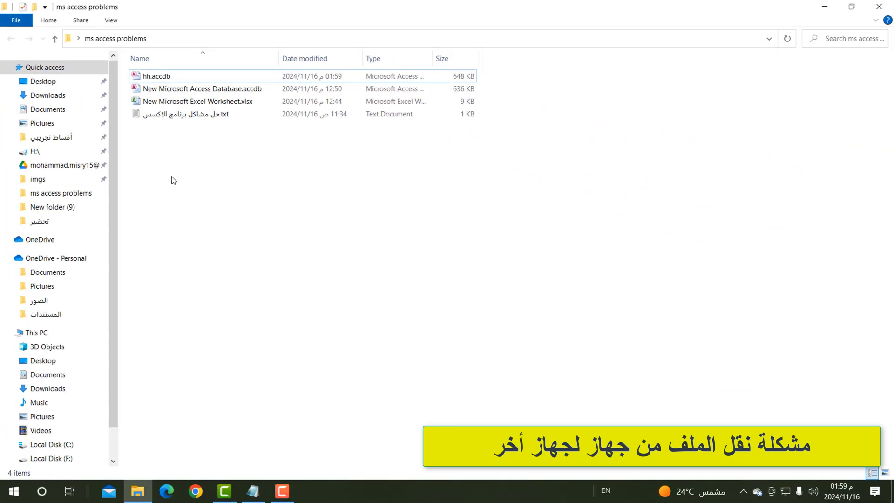
# - Open hh.accdb in Access 2010 and show the Save & Publish file-type options
pyautogui.doubleClick(158, 77)
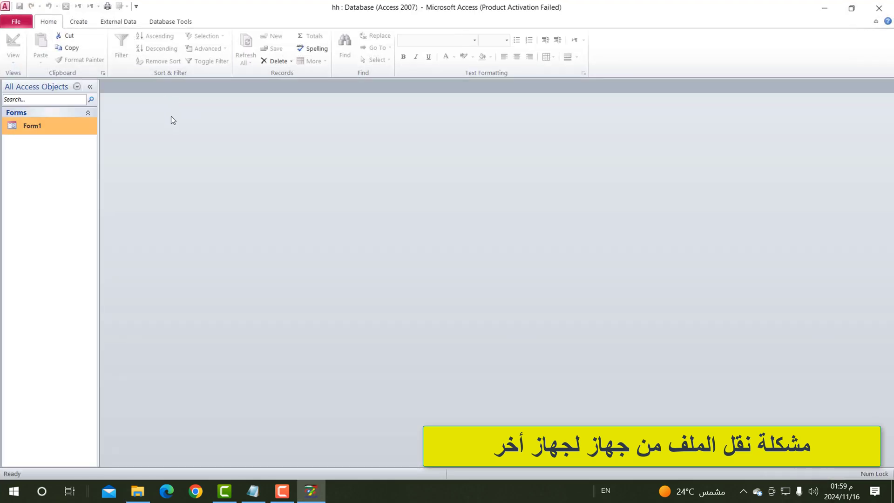
pyautogui.click(16, 22)
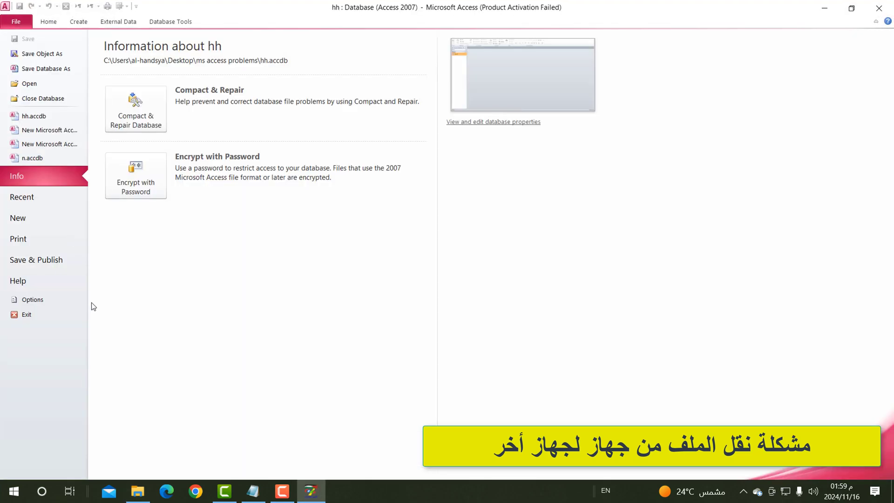
pyautogui.click(27, 262)
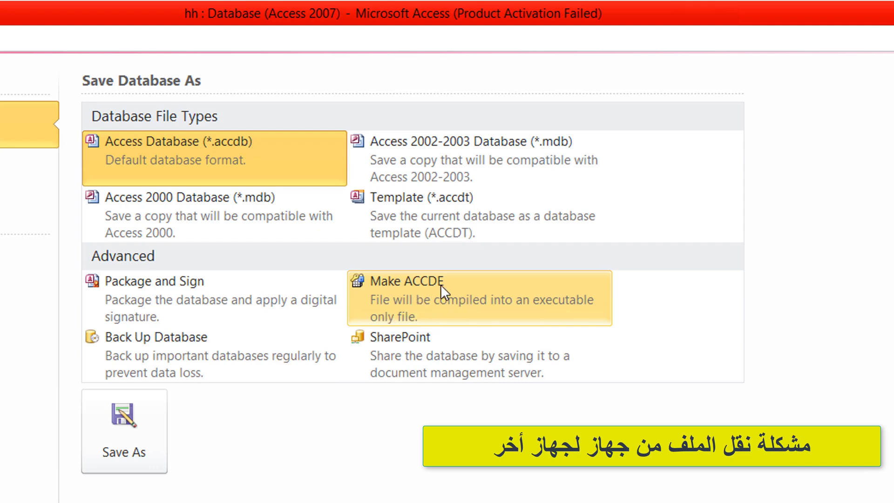
# - Compile hh with Make ACCDE and save it as hh.accde beside hh.accdb
pyautogui.click(482, 298)
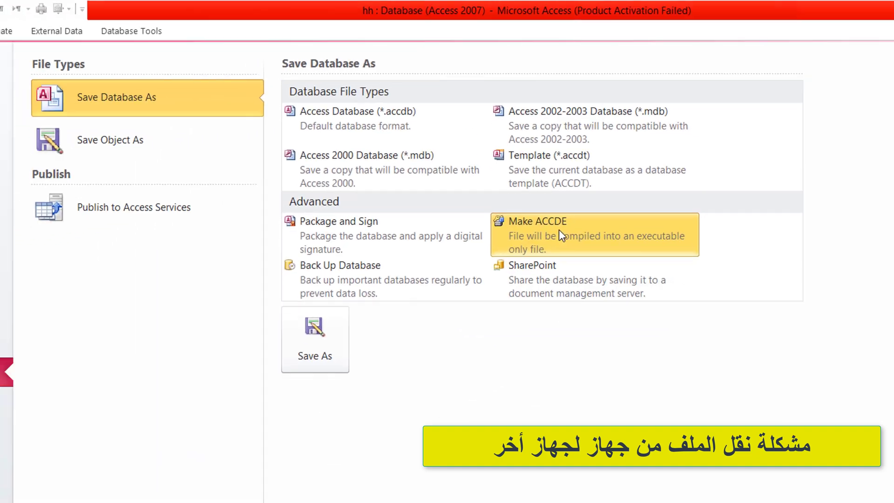
pyautogui.click(389, 313)
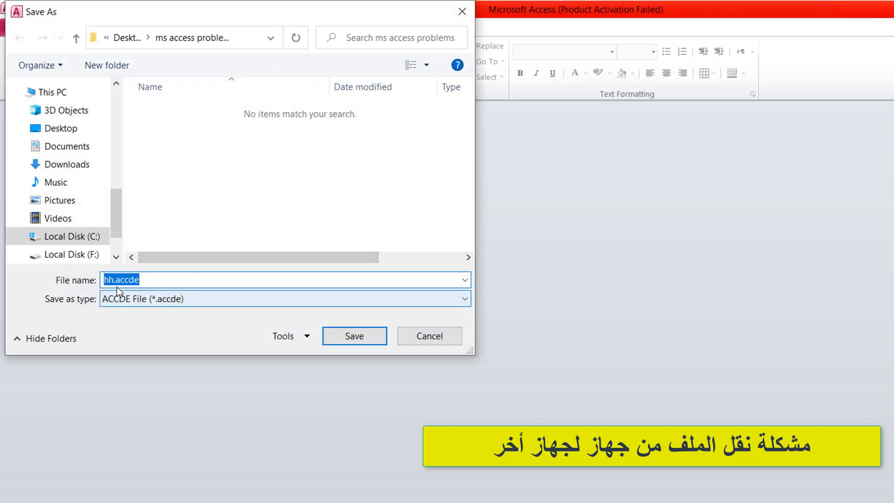
pyautogui.click(346, 337)
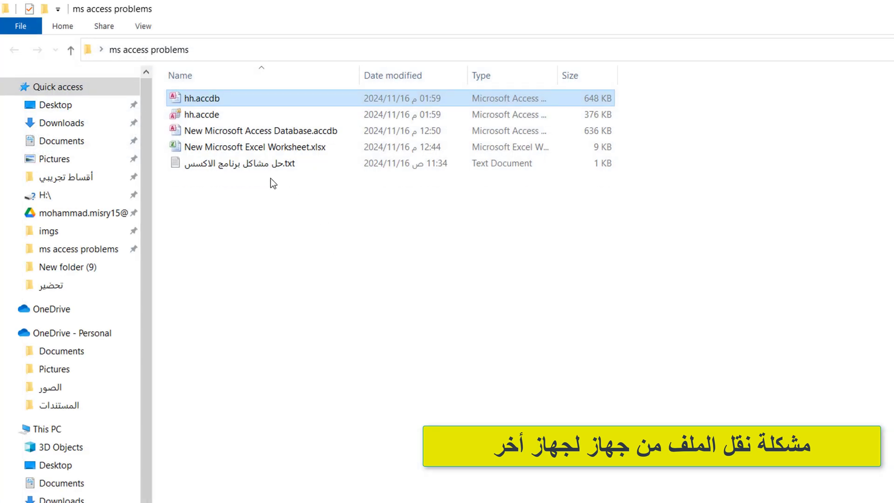
pyautogui.click(186, 121)
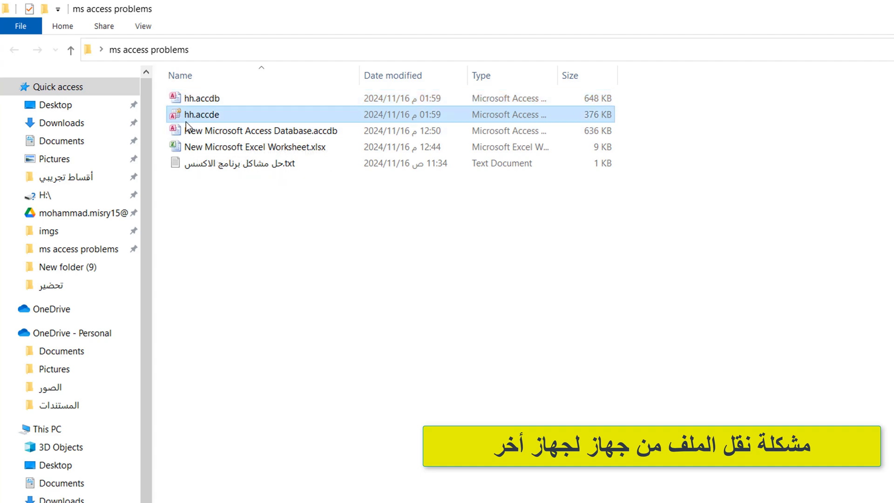
pyautogui.click(217, 116)
pyautogui.moveTo(218, 114); pyautogui.dragTo(195, 115)
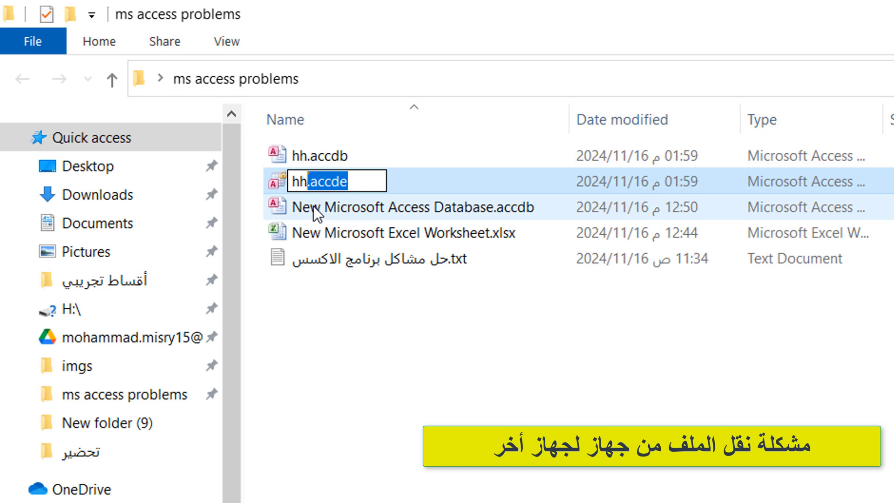
pyautogui.click(283, 180)
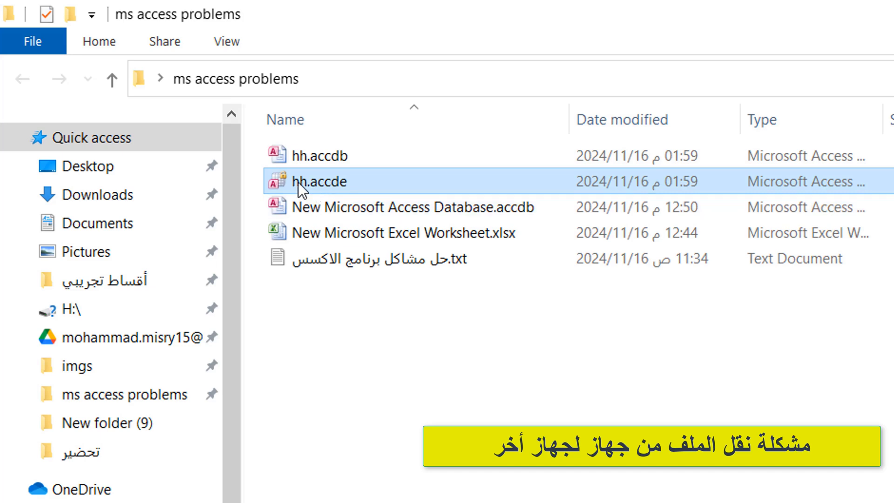
# - Open hh.accde in Access 2010 and check Form1's Command0 still shows the welcome message
pyautogui.rightClick(296, 180)
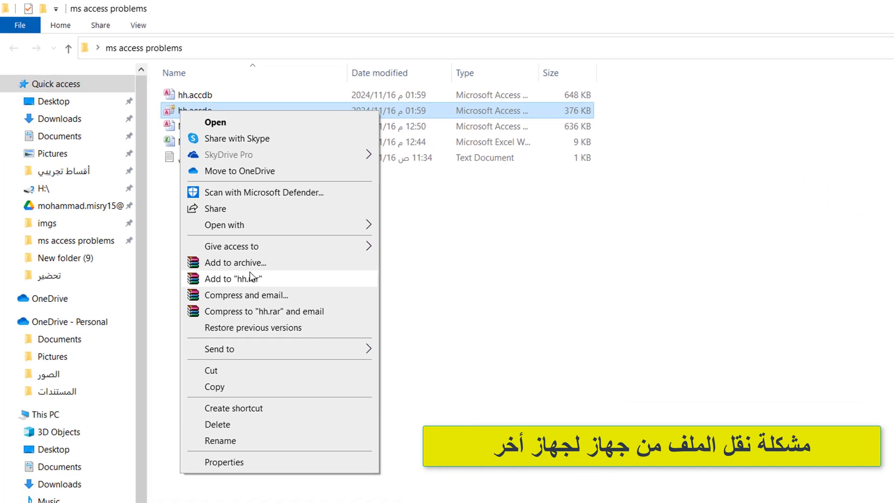
pyautogui.moveTo(217, 217)
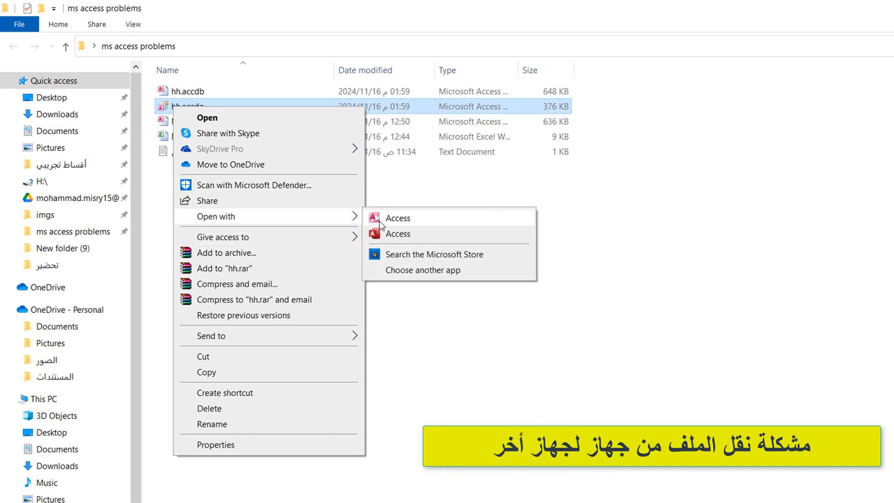
pyautogui.click(379, 221)
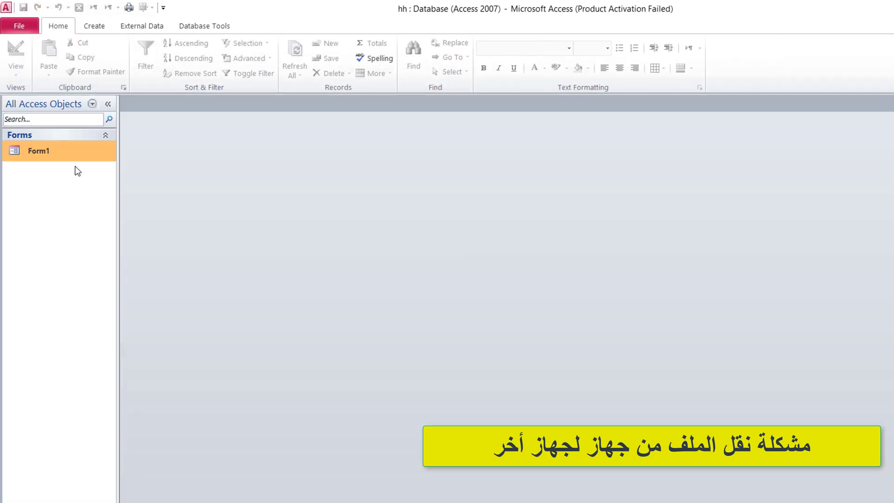
pyautogui.doubleClick(57, 152)
pyautogui.click(289, 189)
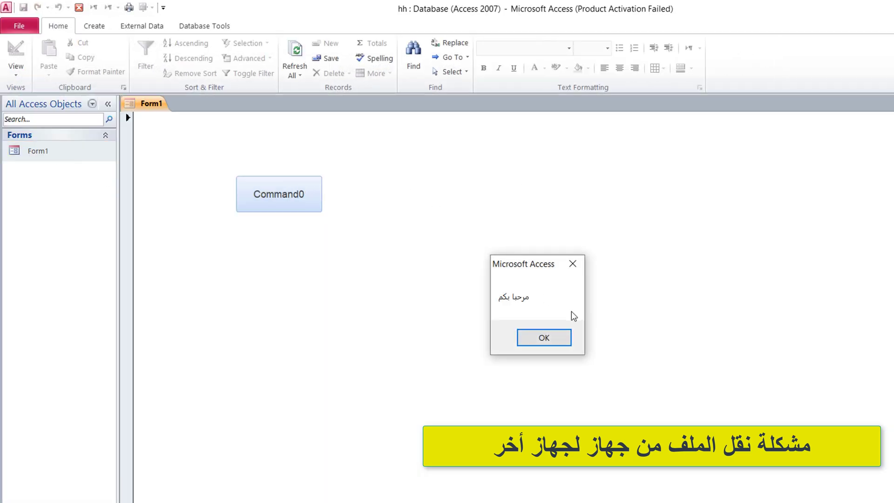
pyautogui.click(553, 340)
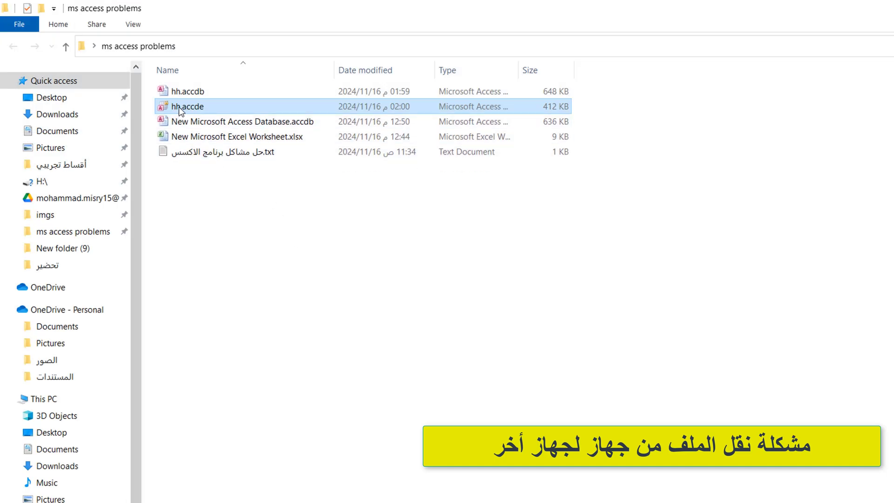
pyautogui.rightClick(179, 107)
pyautogui.moveTo(222, 217)
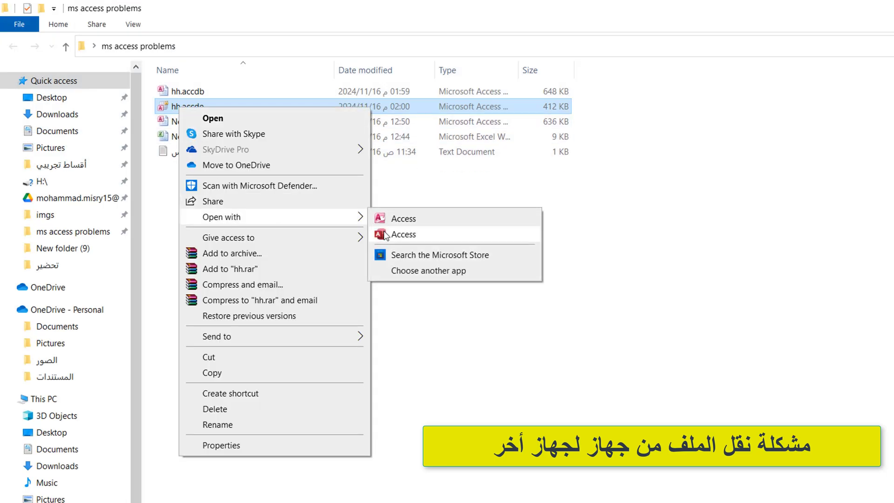
pyautogui.click(386, 235)
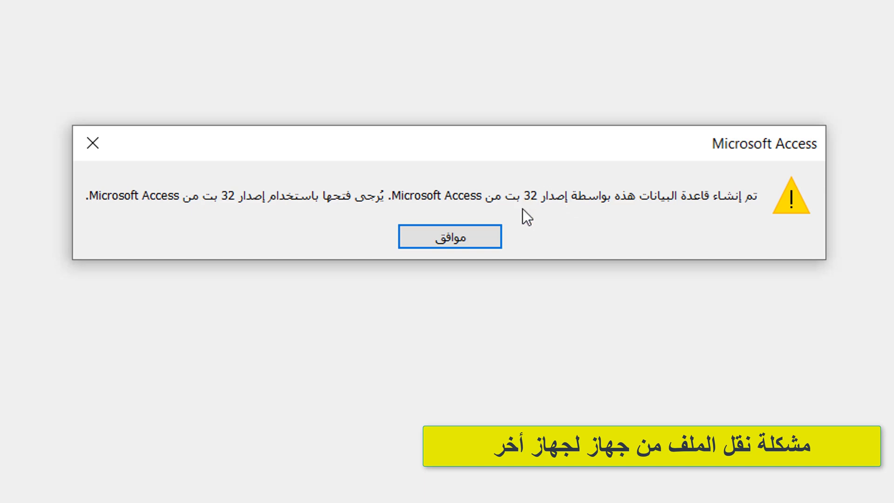
pyautogui.moveTo(517, 140); pyautogui.dragTo(475, 71)
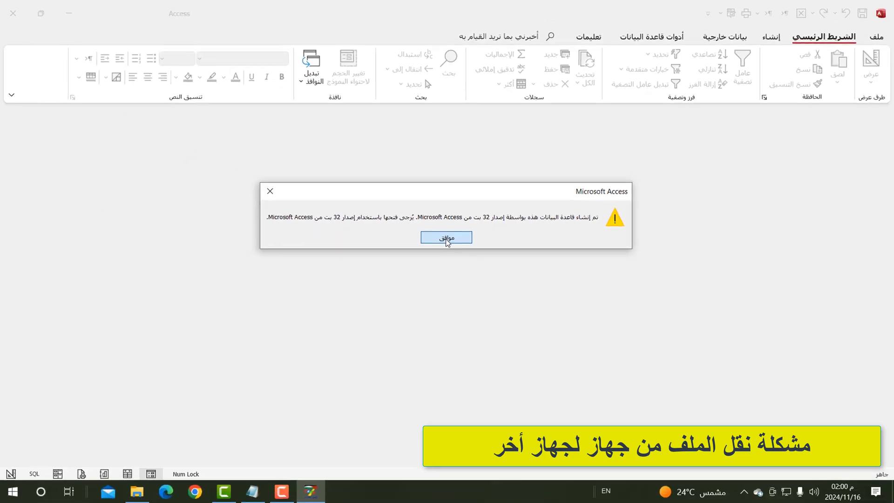
pyautogui.click(446, 238)
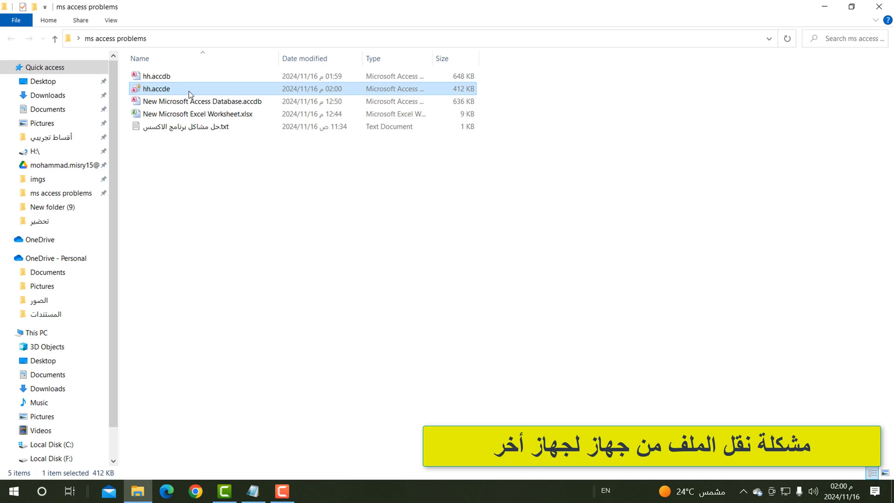
# - Begin renaming hh.accde and mark its extension, then cancel so the name stays unchanged
pyautogui.press('F2')
pyautogui.click(182, 89)
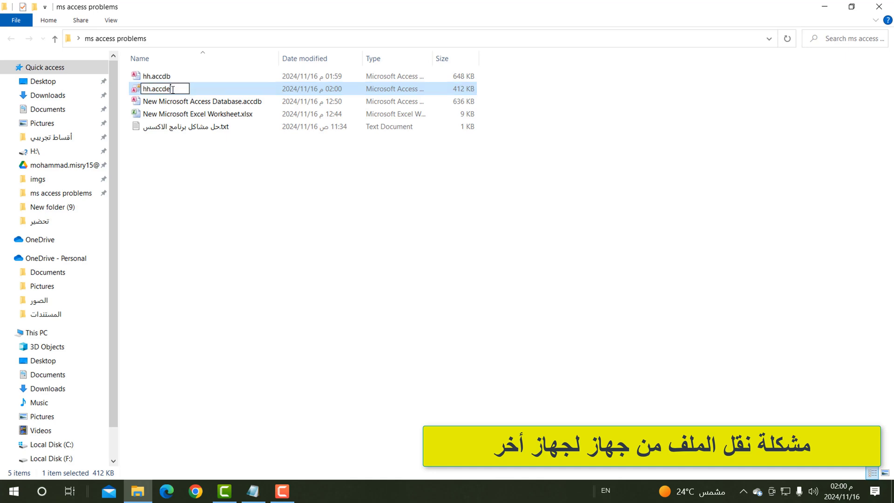
pyautogui.moveTo(172, 89); pyautogui.dragTo(150, 88)
pyautogui.click(183, 190)
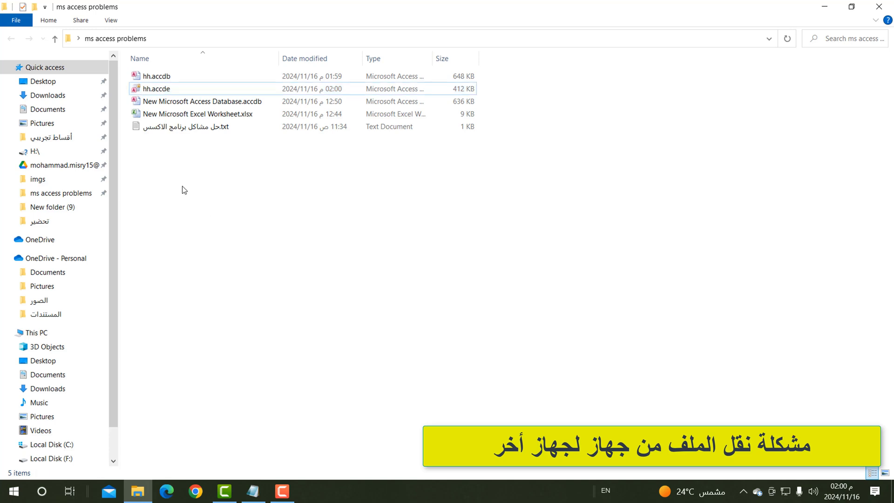
# - Select hh.accdb and bring up its Open with choices of Access versions
pyautogui.click(138, 79)
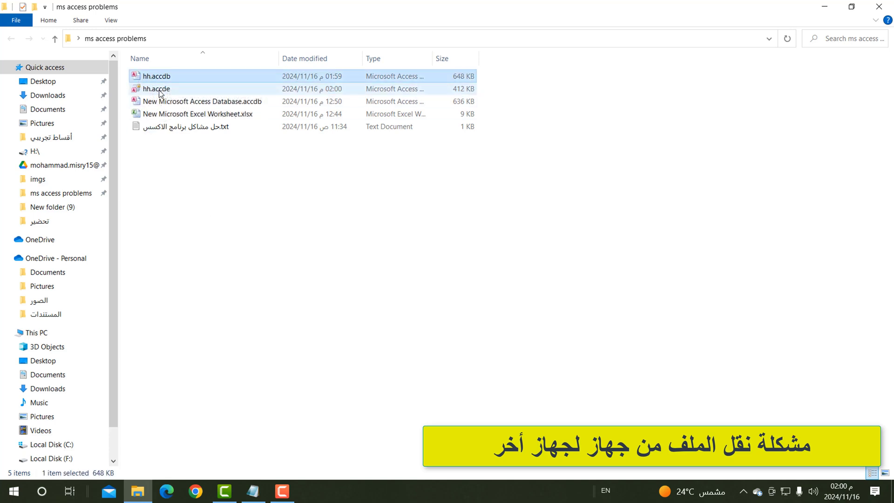
pyautogui.click(152, 89)
pyautogui.click(155, 77)
pyautogui.rightClick(148, 78)
pyautogui.moveTo(209, 178)
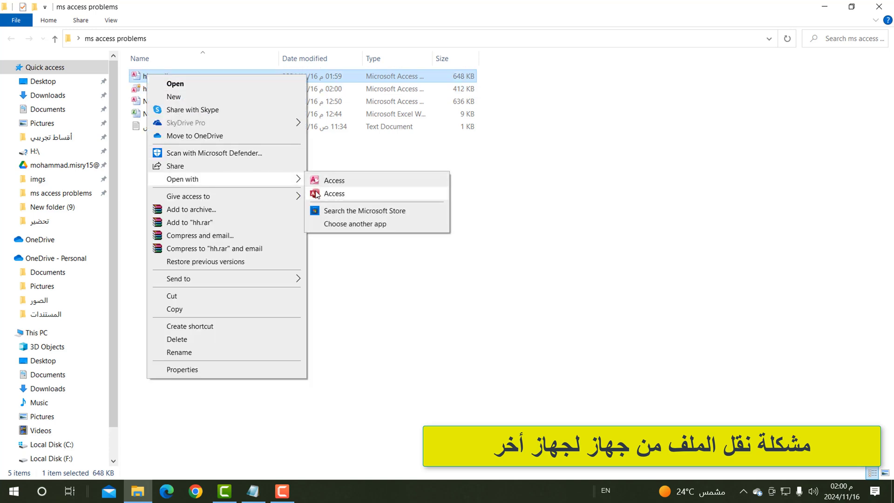
# - Open hh.accdb in 64-bit Access and save it with Make ACCDE as kk.accde
pyautogui.click(317, 194)
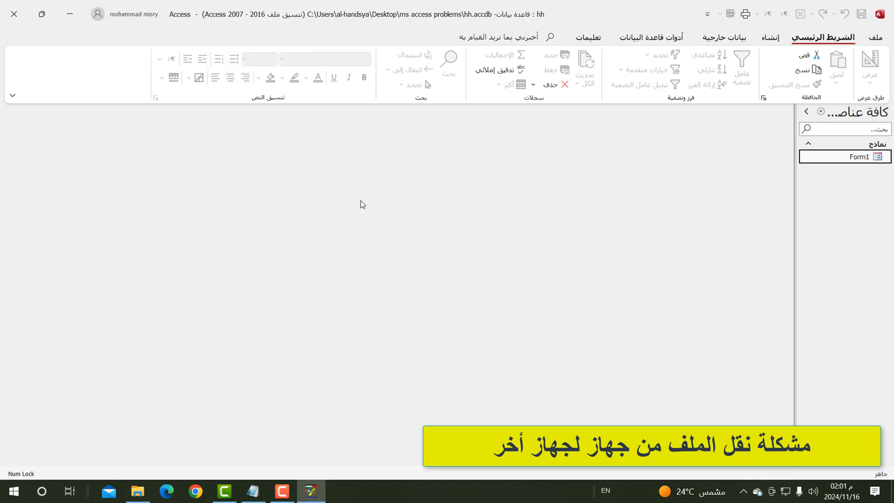
pyautogui.click(875, 39)
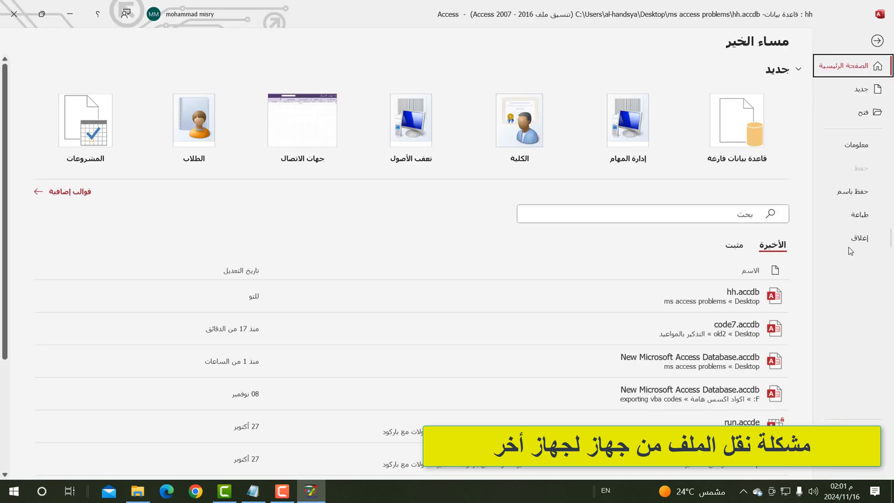
pyautogui.click(853, 191)
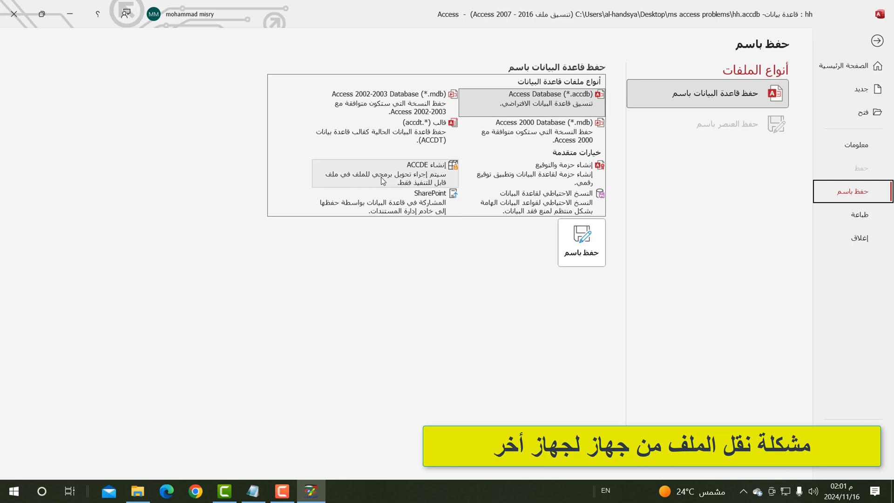
pyautogui.click(414, 171)
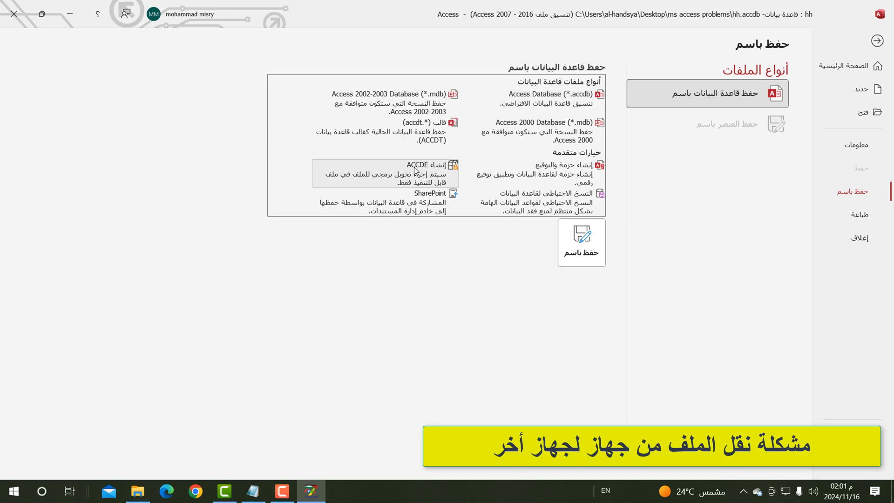
pyautogui.click(580, 259)
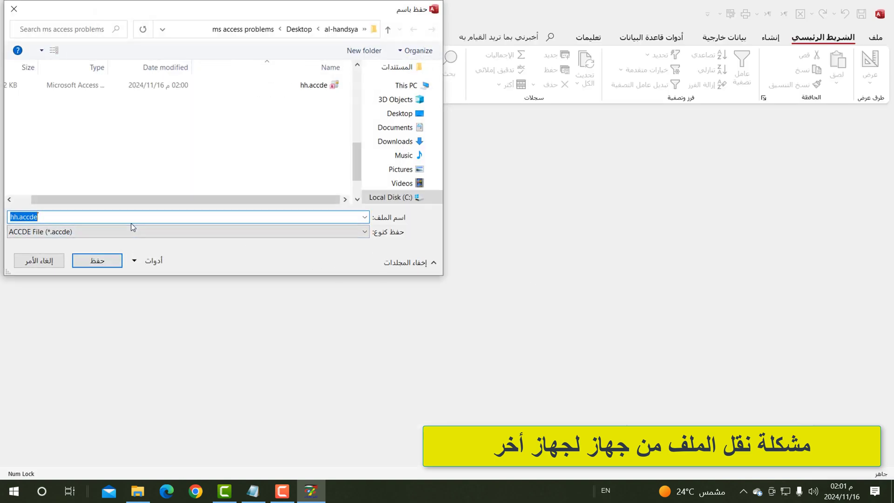
pyautogui.write('kk')
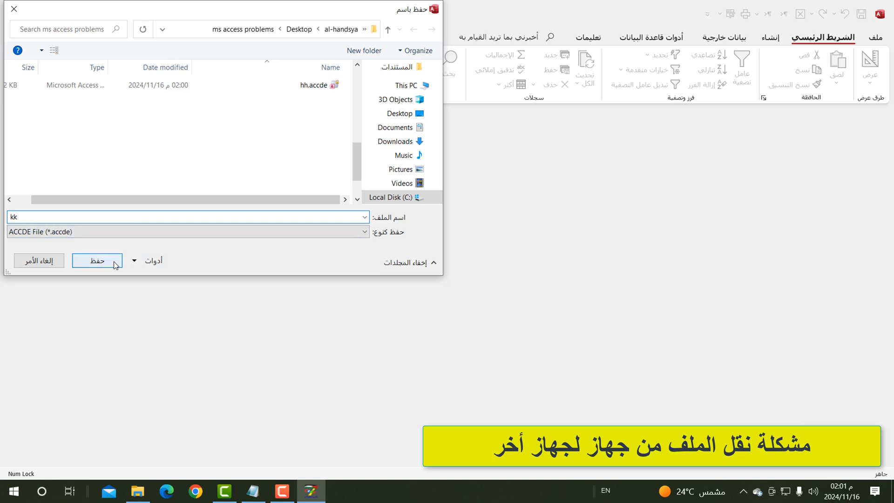
pyautogui.click(97, 260)
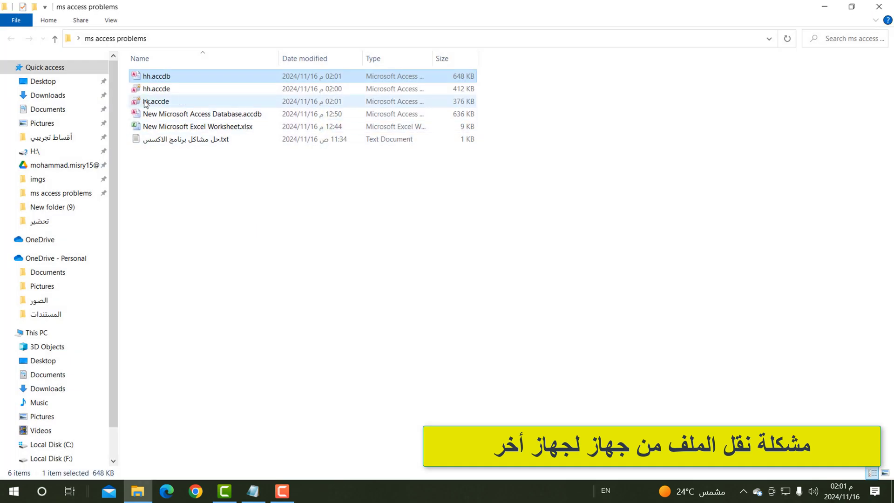
pyautogui.click(146, 103)
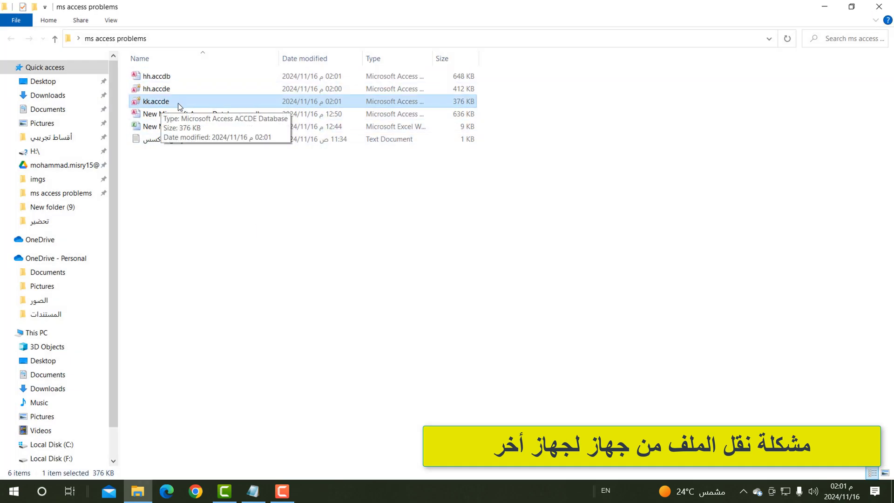
pyautogui.rightClick(172, 99)
pyautogui.moveTo(208, 188)
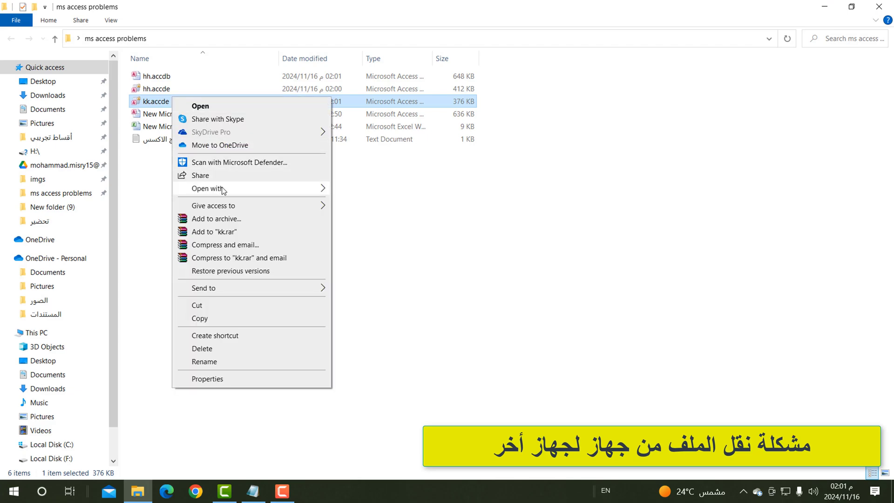
pyautogui.click(370, 189)
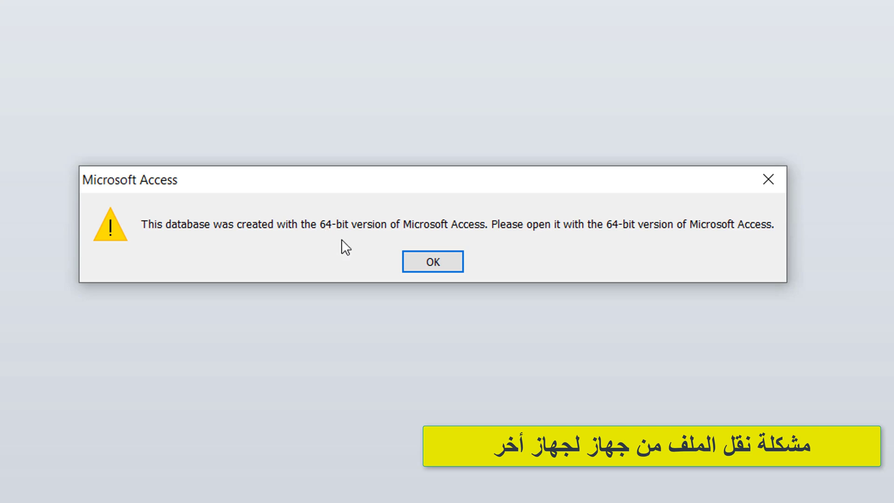
pyautogui.click(411, 259)
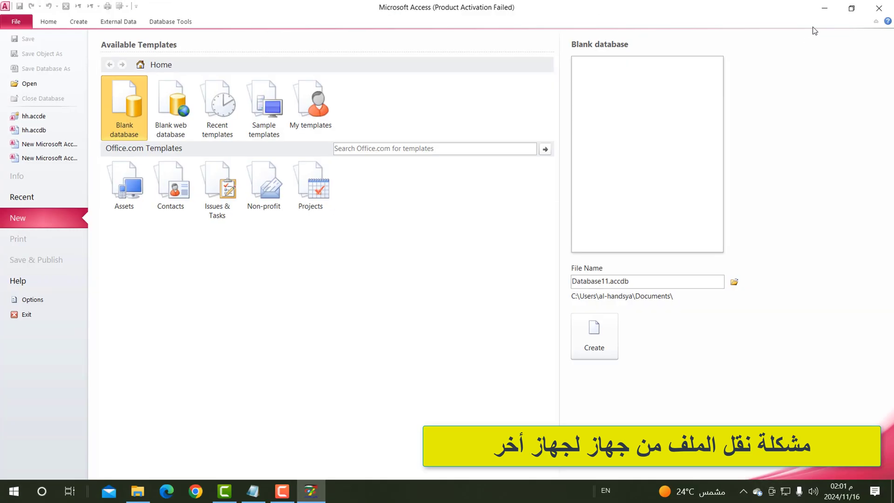
pyautogui.click(879, 8)
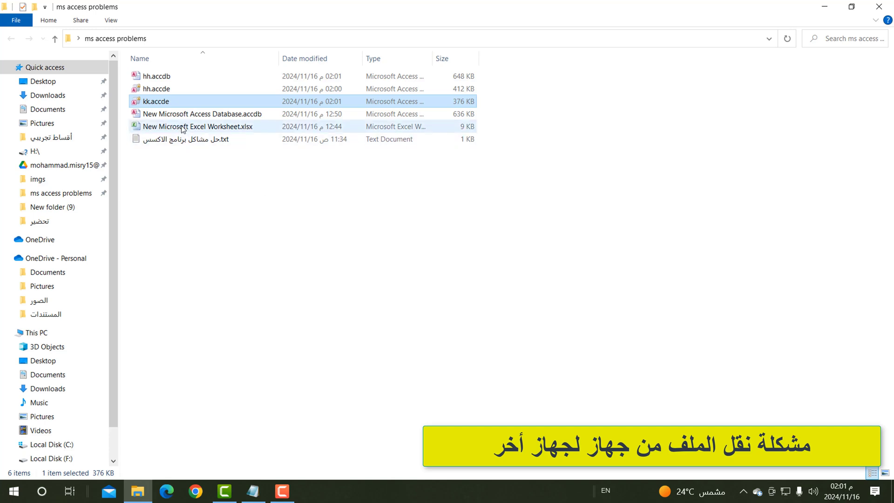
# - Open kk.accde in Access 365, show Form1's 'مرحبا بكم' greeting, then close Access
pyautogui.rightClick(163, 103)
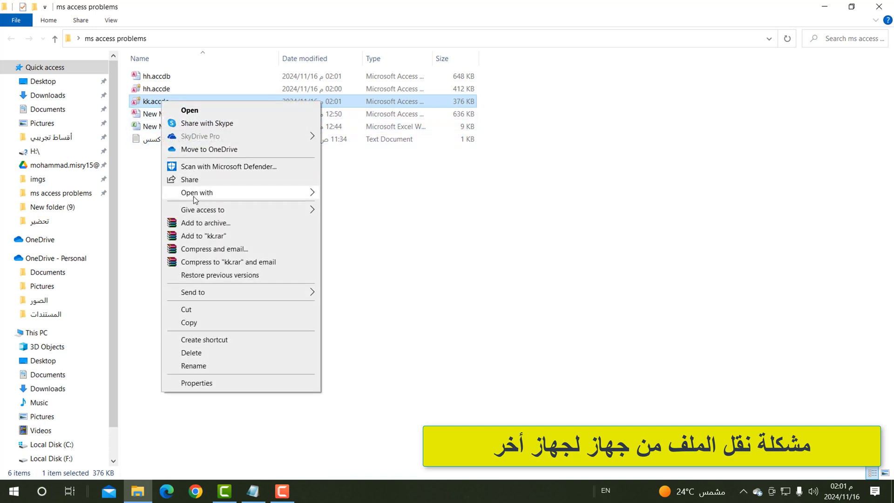
pyautogui.moveTo(197, 193)
pyautogui.click(354, 208)
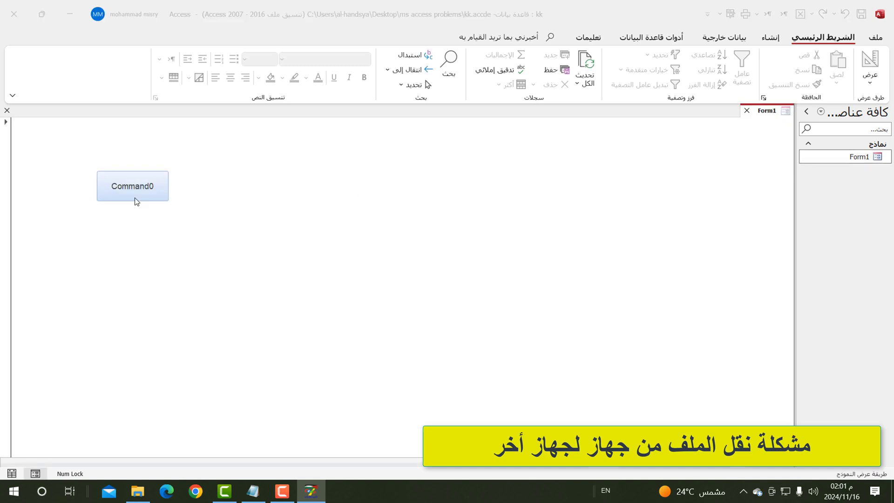
pyautogui.click(135, 197)
pyautogui.moveTo(437, 219); pyautogui.dragTo(382, 195)
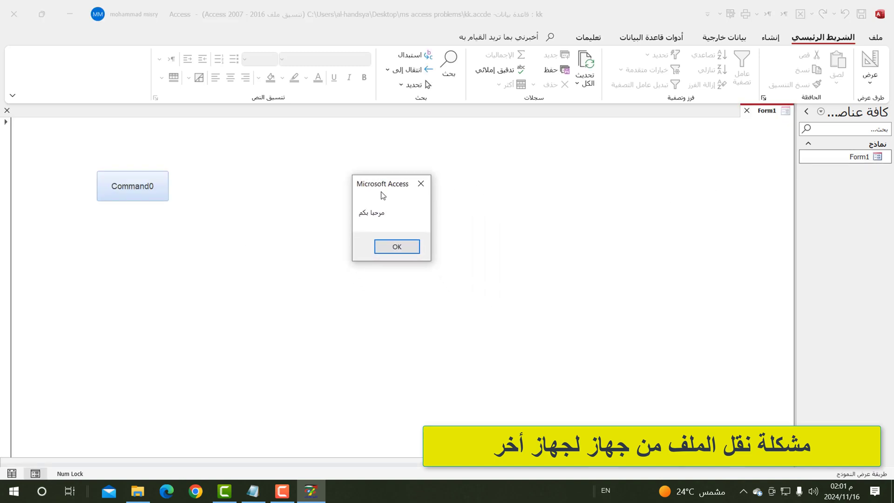
pyautogui.click(396, 246)
pyautogui.click(13, 14)
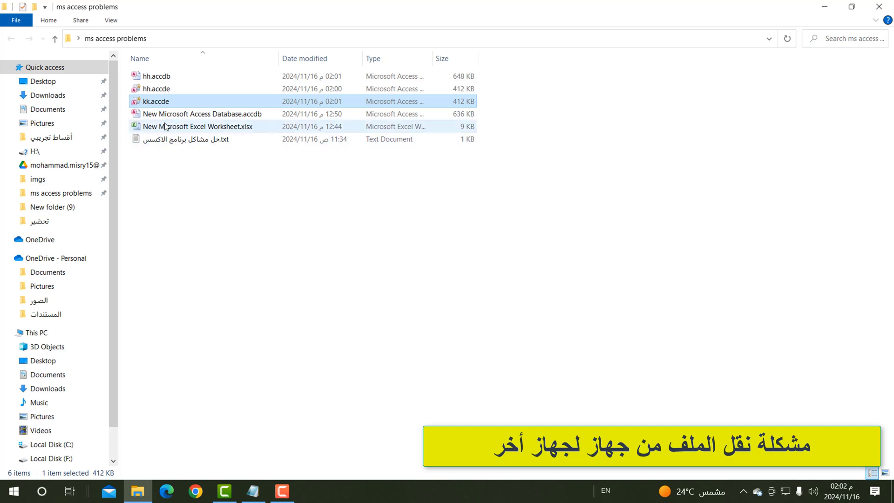
# - Select hh.accde in the ms access problems folder, beside hh.accdb and kk.accde
pyautogui.click(168, 89)
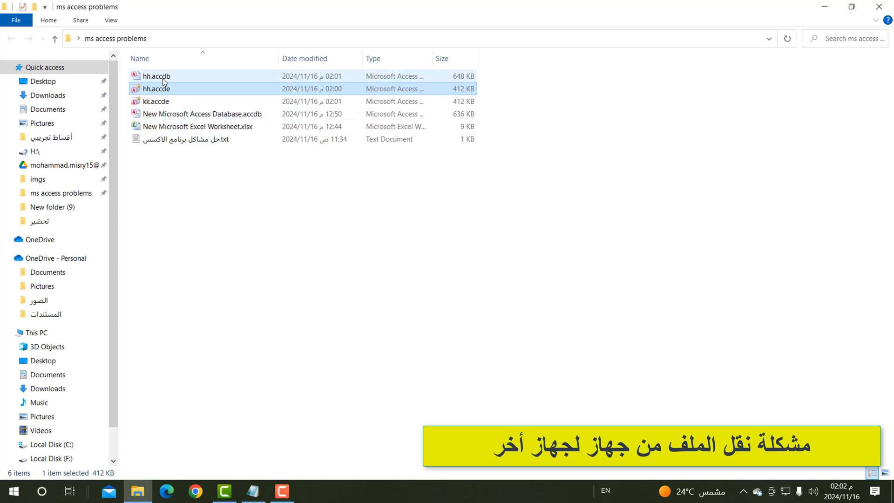